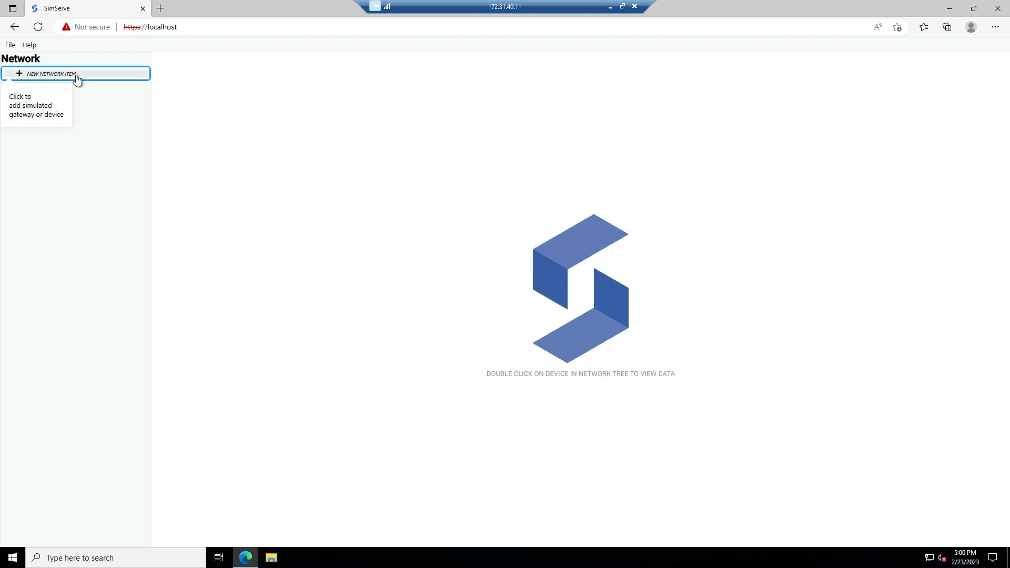
- Start a new network item of type Device named Device01 and set its protocol to MBTCP
{"action": "left_click", "coordinate": [78, 80]}
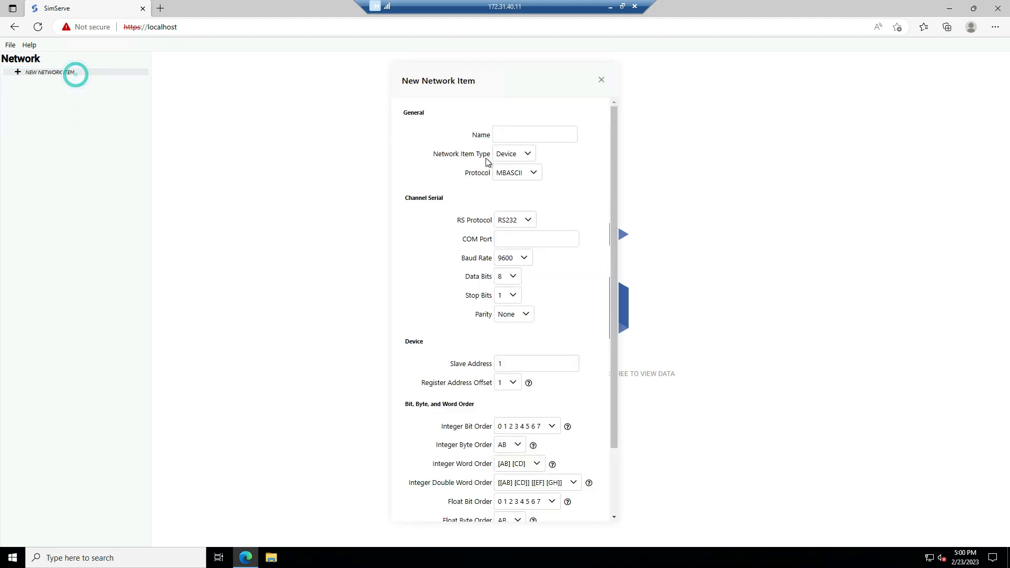
{"action": "left_click", "coordinate": [509, 135]}
{"action": "type", "text": "Devicve"}
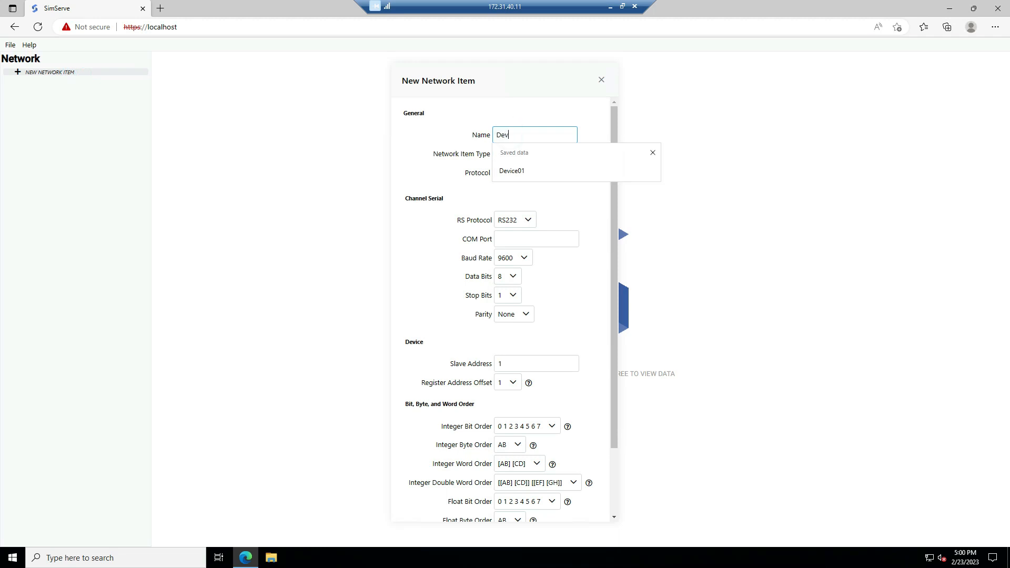
{"action": "key", "text": "BackSpace"}
{"action": "type", "text": "ce01"}
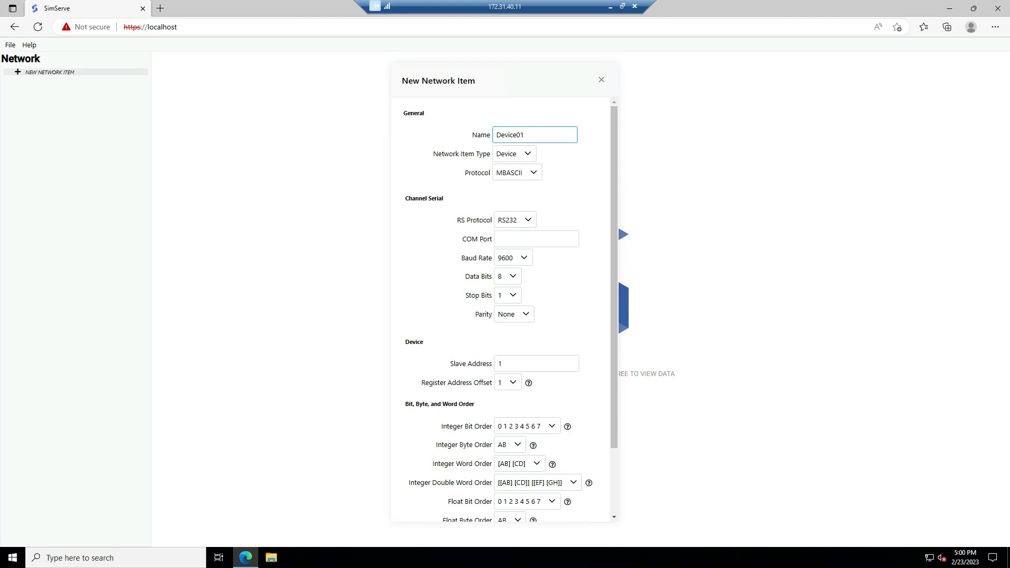
{"action": "left_click", "coordinate": [532, 173]}
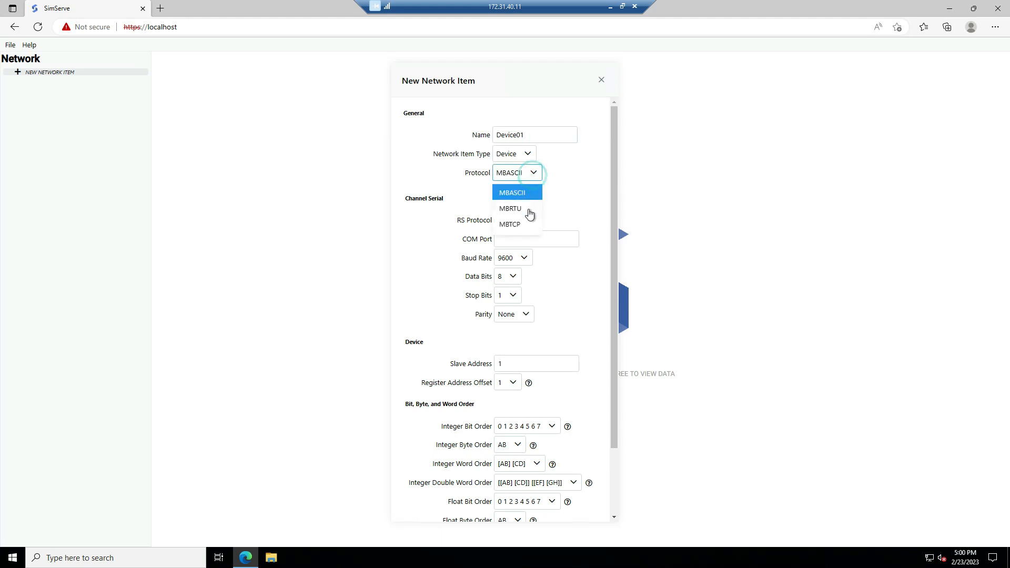
{"action": "left_click", "coordinate": [523, 224]}
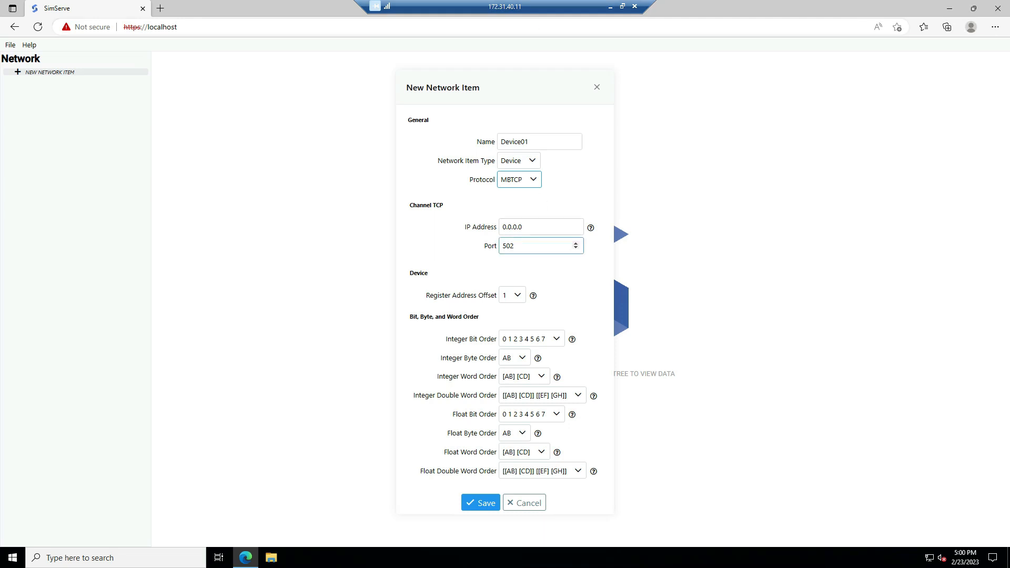
- Set Device01's integer and float bit orders to 7 6 5 4 3 2 1 0, save it, and open its register list
{"action": "left_click", "coordinate": [532, 246]}
{"action": "left_click", "coordinate": [515, 344]}
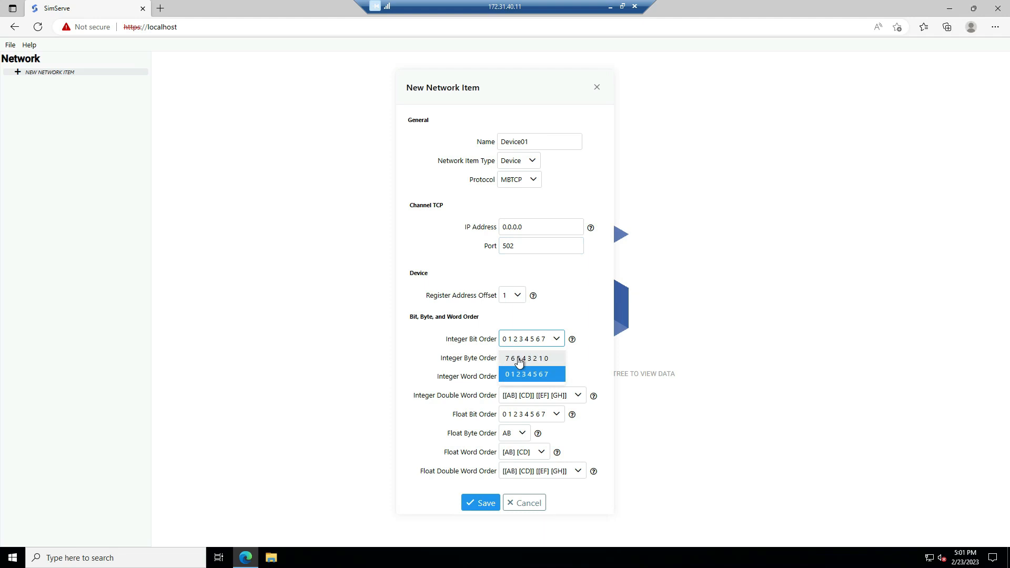
{"action": "left_click", "coordinate": [518, 359]}
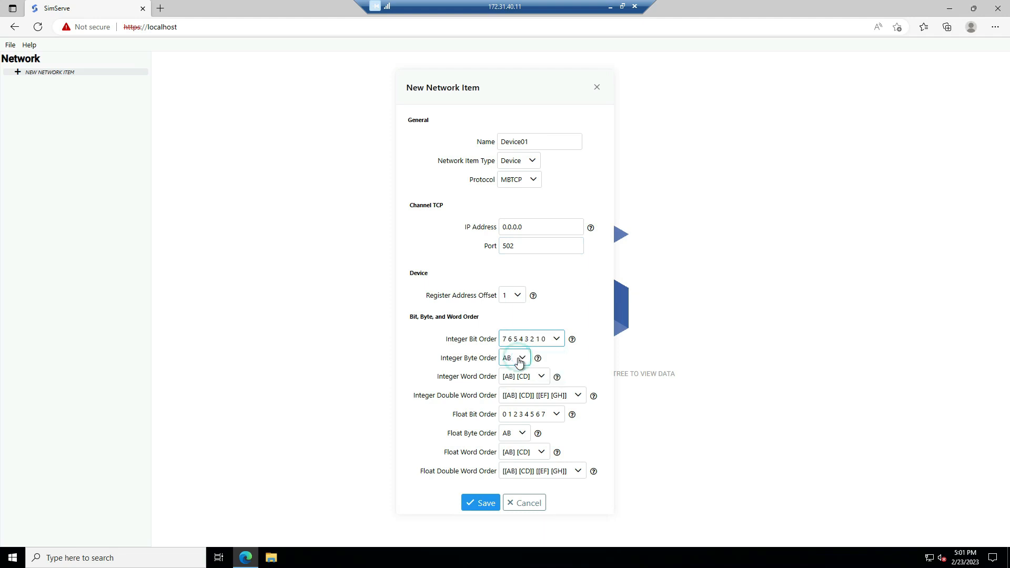
{"action": "left_click", "coordinate": [531, 414]}
{"action": "left_click", "coordinate": [534, 434]}
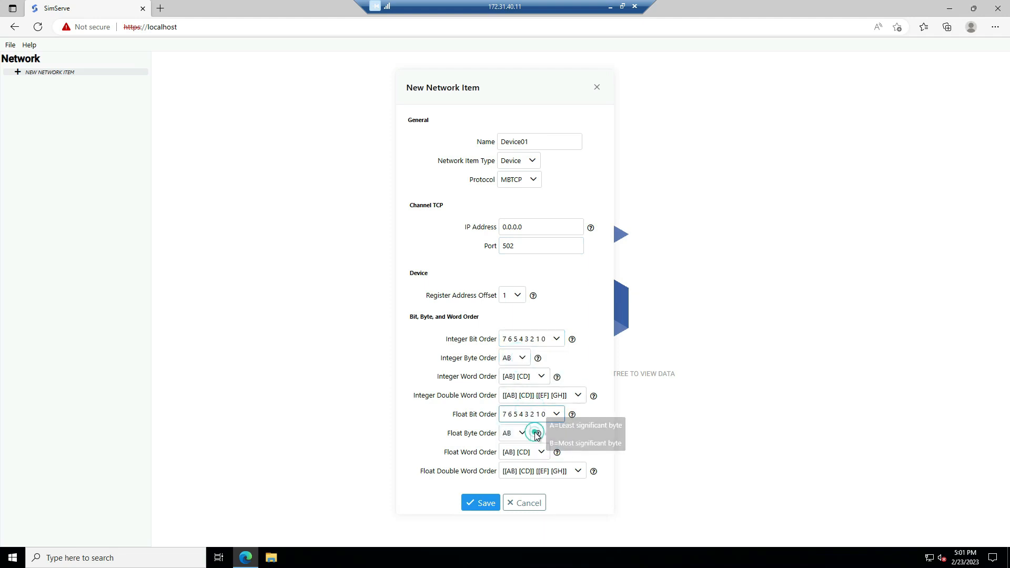
{"action": "left_click", "coordinate": [484, 503]}
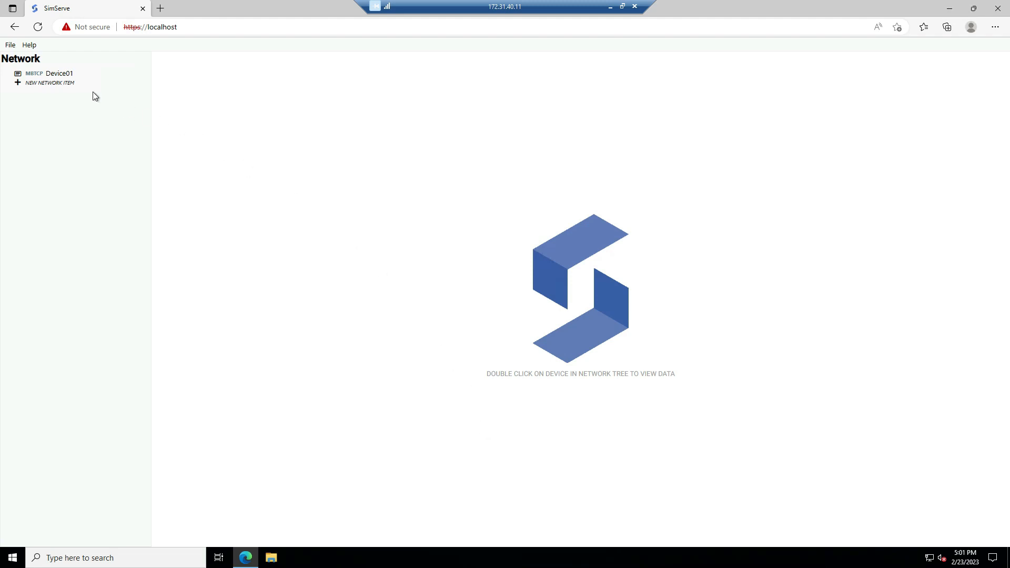
{"action": "double_click", "coordinate": [69, 73]}
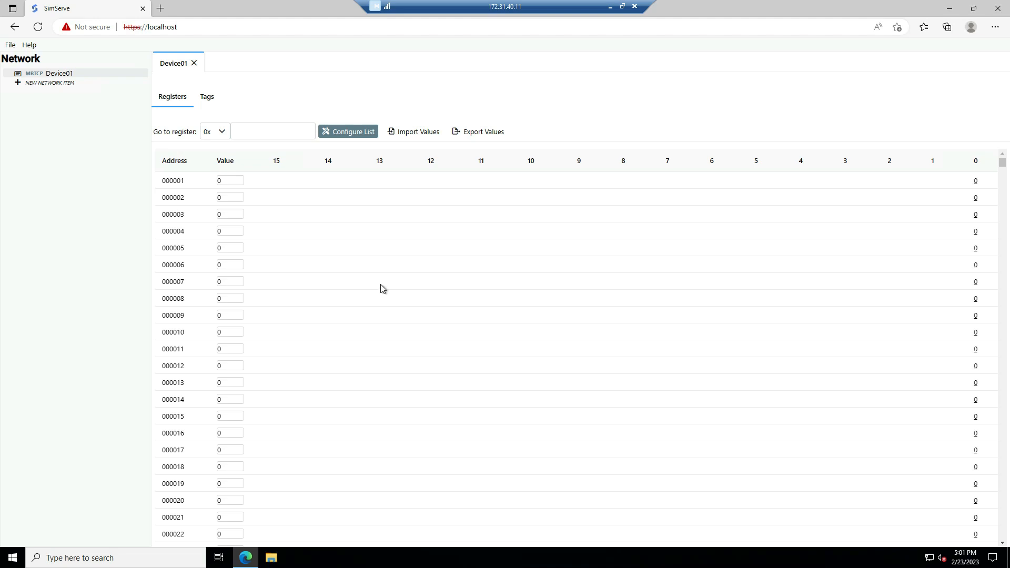
- Switch to the remote session with the Ignition gateway and show its OPC UA device connections
{"action": "left_click", "coordinate": [609, 7]}
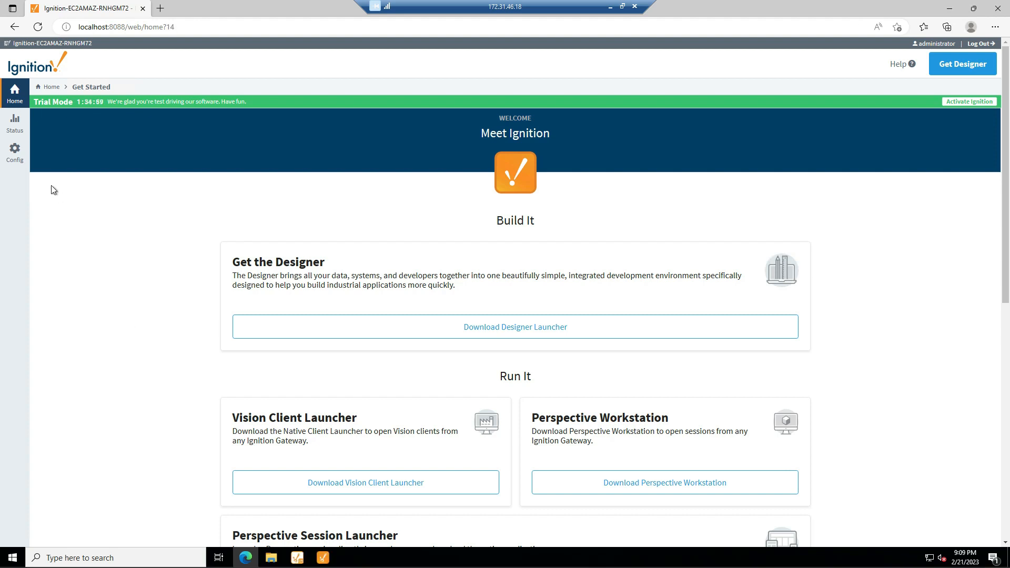
{"action": "left_click", "coordinate": [16, 153]}
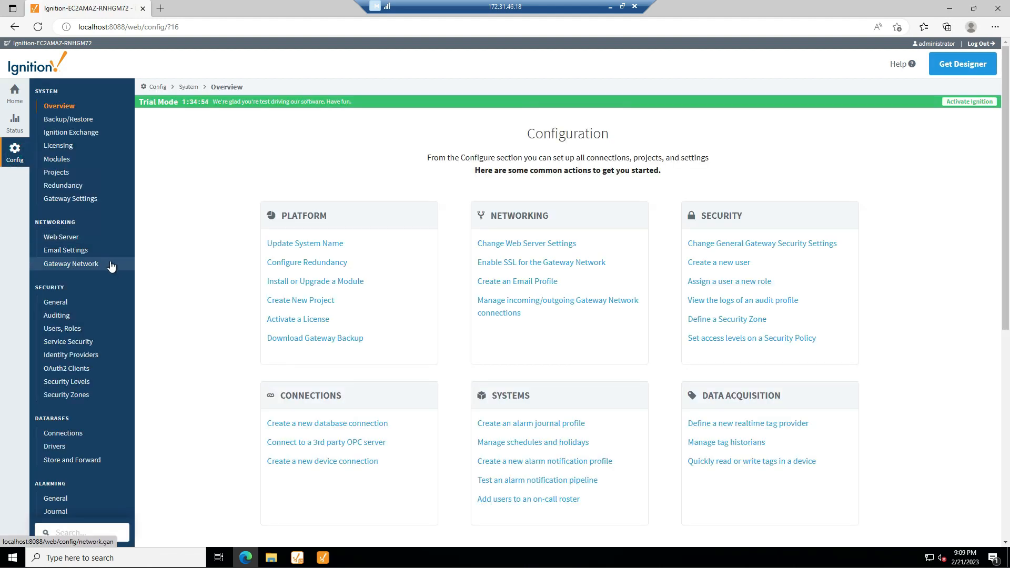
{"action": "scroll", "coordinate": [111, 266], "scroll_direction": "down", "scroll_amount": 7}
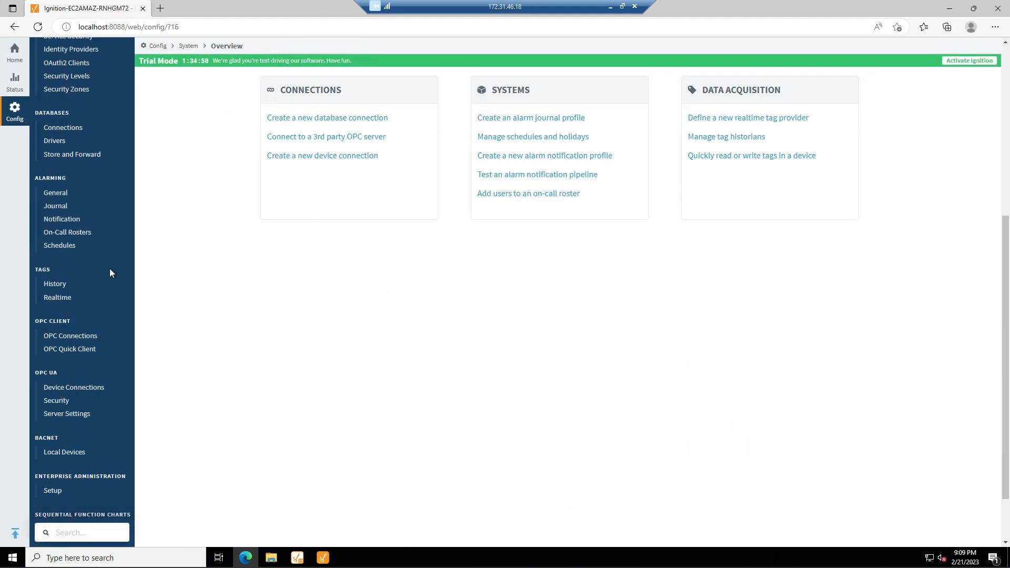
{"action": "left_click", "coordinate": [73, 318]}
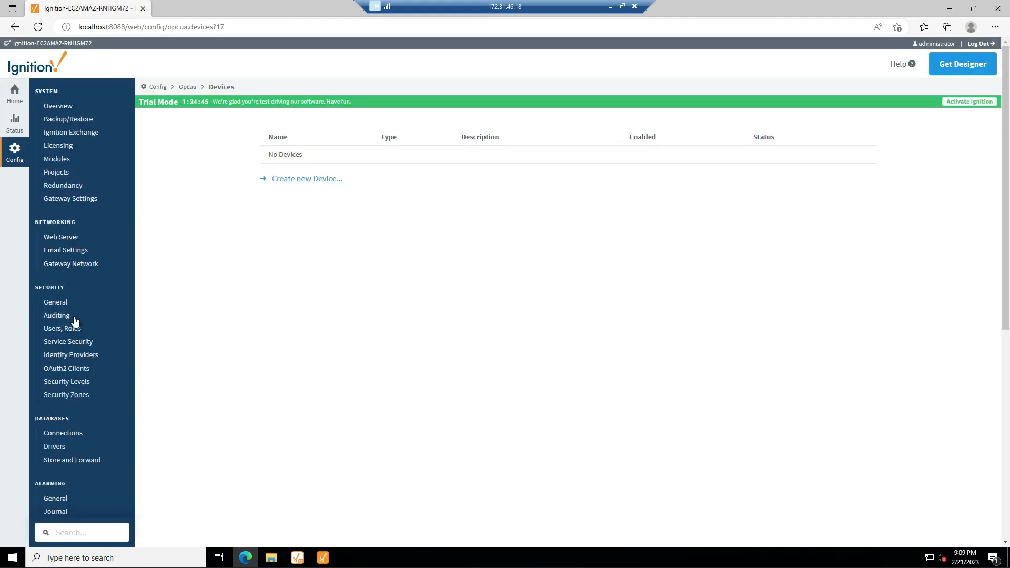
- Start creating a new OPC UA device connection that uses the Modbus TCP driver
{"action": "left_click", "coordinate": [298, 179]}
{"action": "scroll", "coordinate": [311, 265], "scroll_direction": "down", "scroll_amount": 2}
{"action": "scroll", "coordinate": [311, 264], "scroll_direction": "down", "scroll_amount": 2}
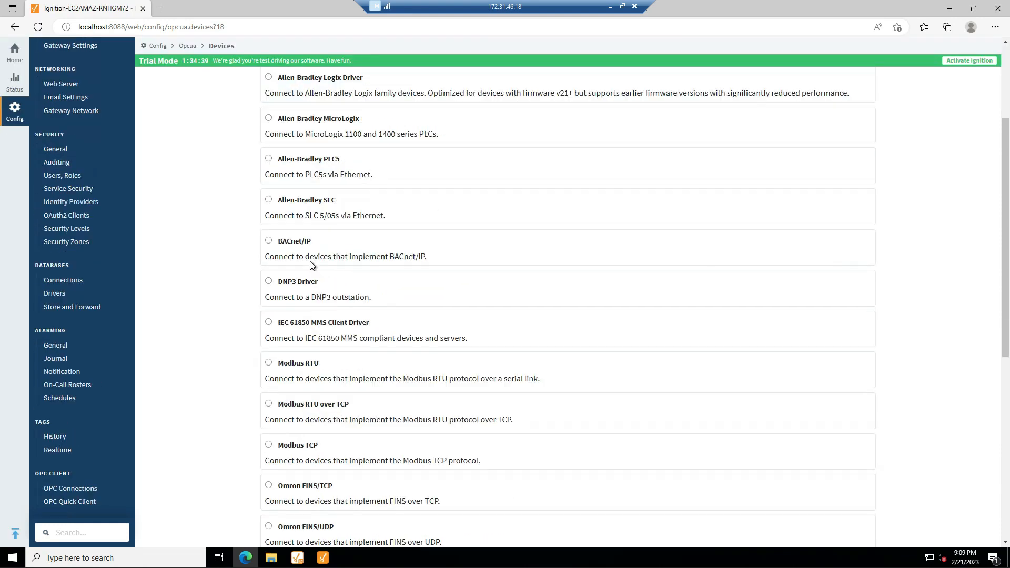
{"action": "left_click", "coordinate": [268, 446]}
{"action": "scroll", "coordinate": [191, 396], "scroll_direction": "down", "scroll_amount": 10}
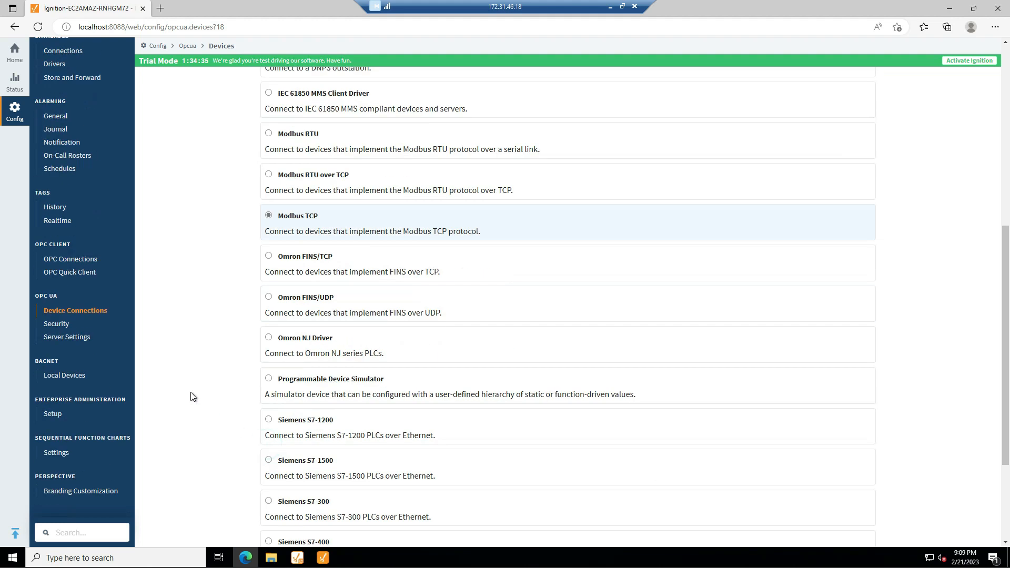
{"action": "left_click", "coordinate": [573, 495]}
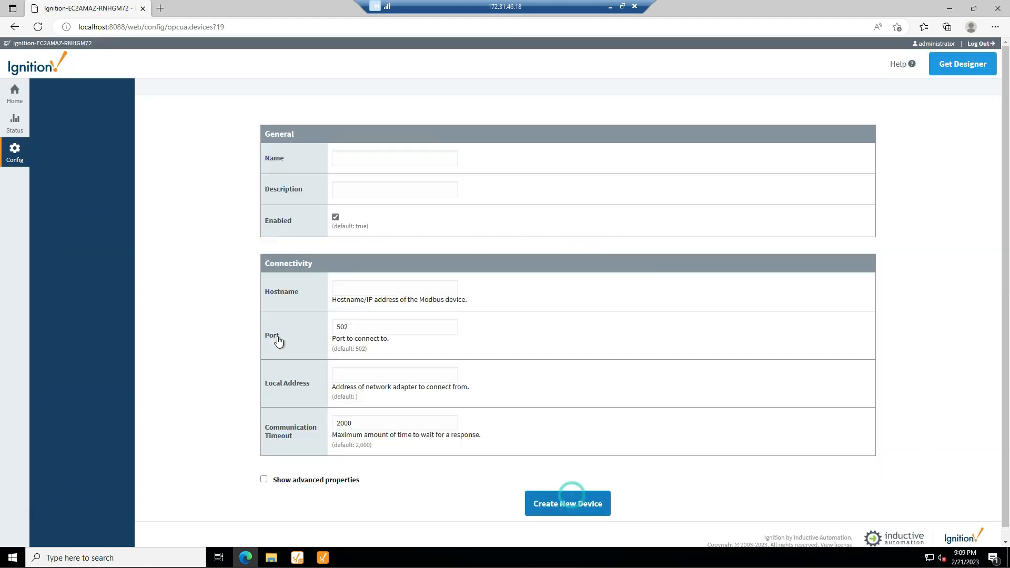
- Name the Modbus TCP device Device01 and give it the description "Test device"
{"action": "left_click", "coordinate": [338, 170]}
{"action": "type", "text": "Device01"}
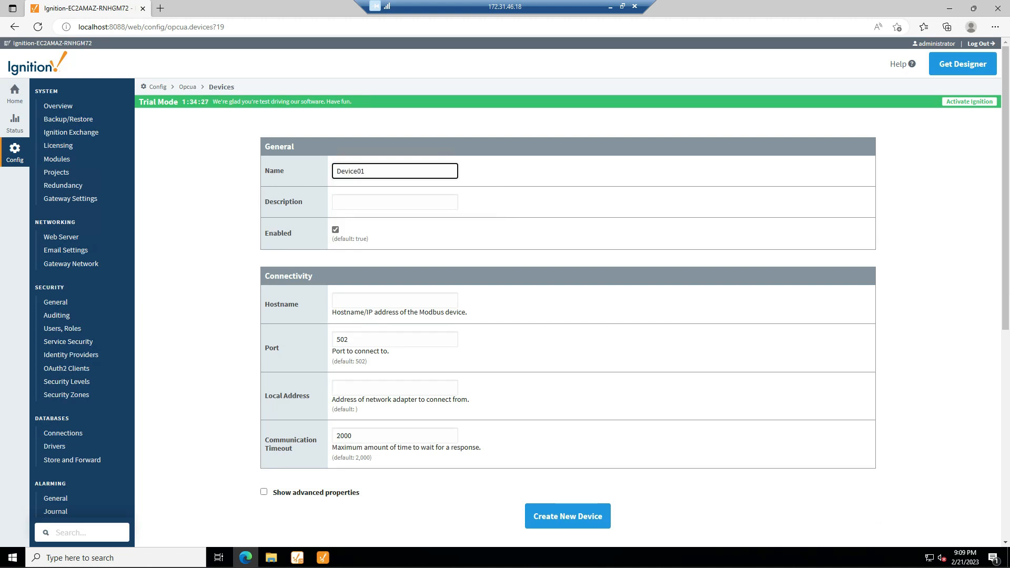
{"action": "left_click", "coordinate": [354, 204]}
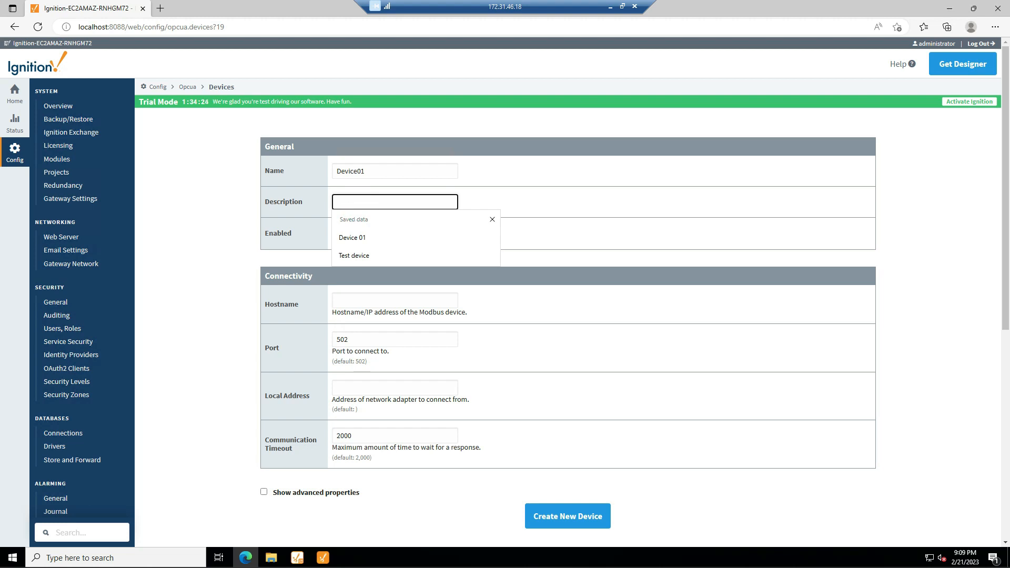
{"action": "type", "text": "Test dec"}
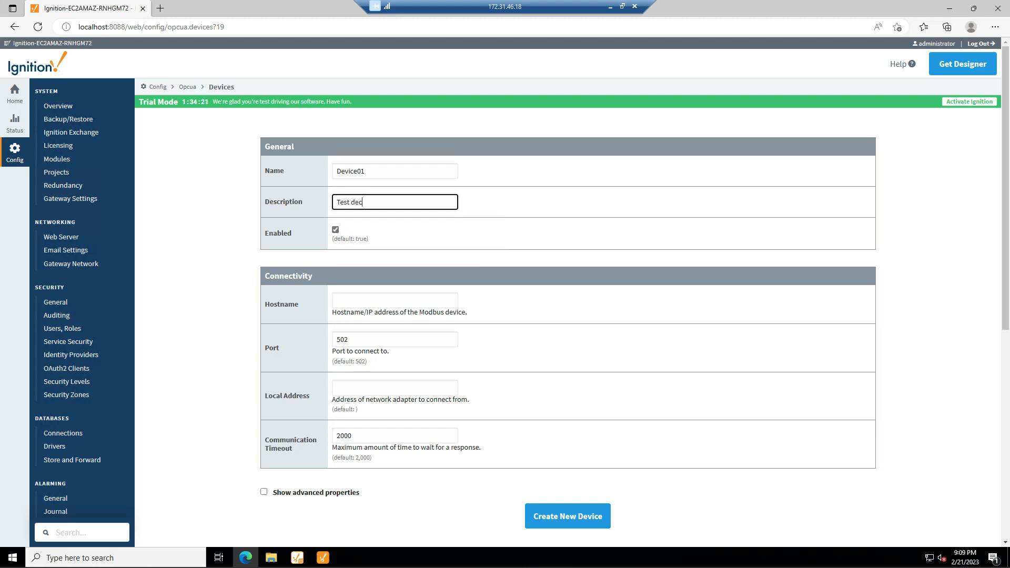
{"action": "key", "text": "BackSpace"}
{"action": "type", "text": "vicve"}
- Set the device's hostname to 172.31.40.11, keep port 502, and create the device
{"action": "left_click", "coordinate": [360, 299]}
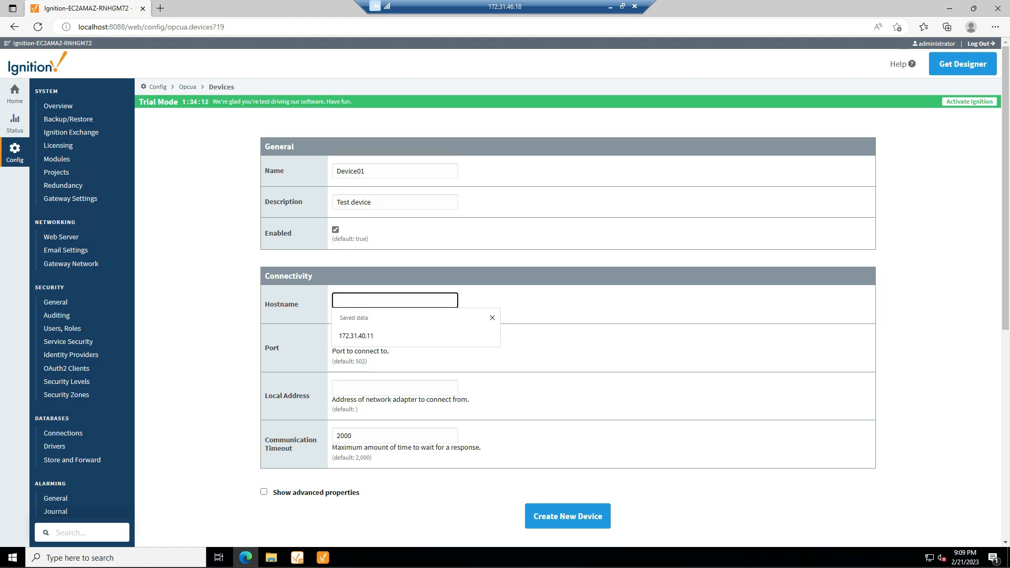
{"action": "left_click", "coordinate": [364, 336]}
{"action": "left_click", "coordinate": [364, 338]}
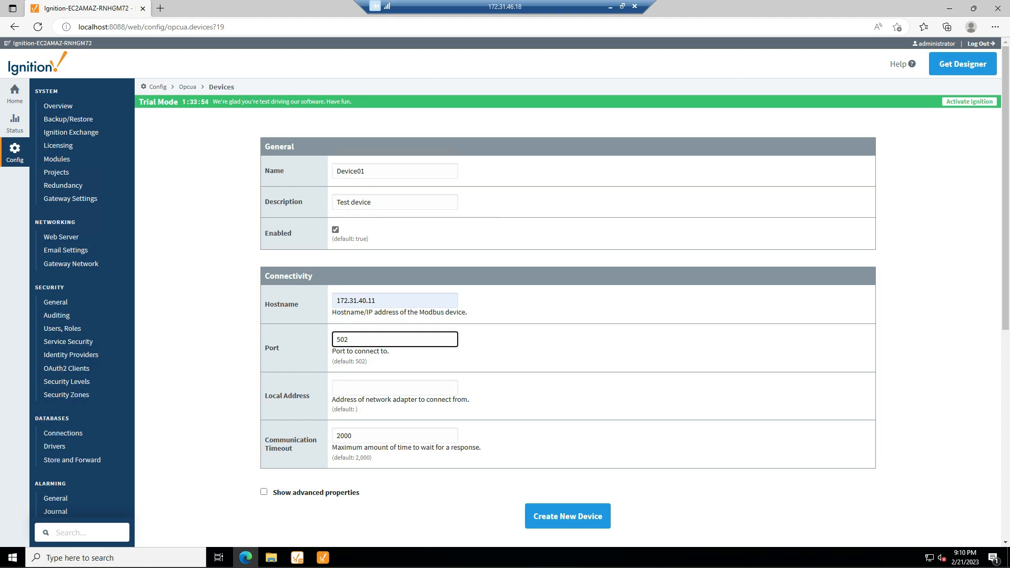
{"action": "left_click", "coordinate": [558, 517]}
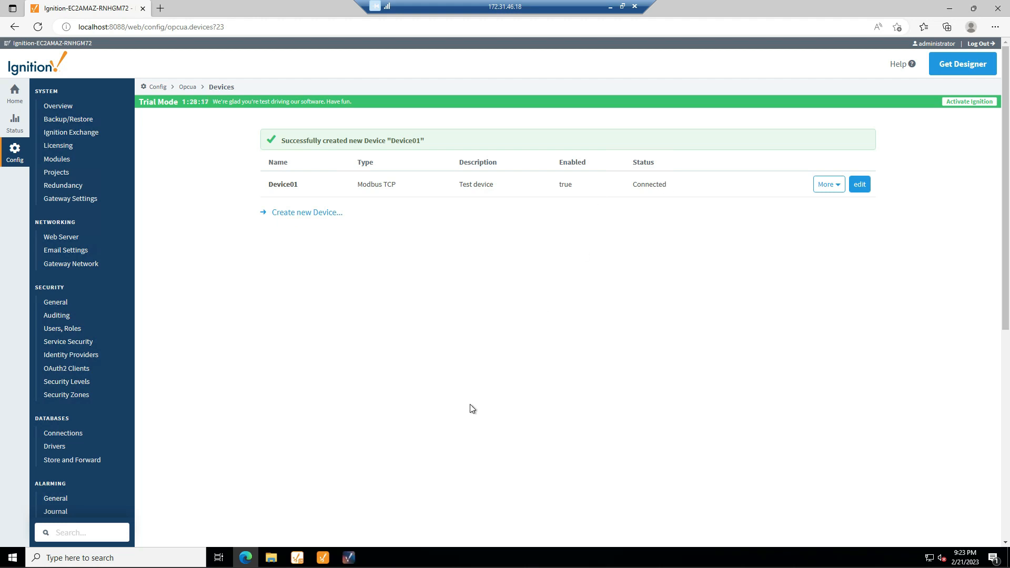
- Switch to Ignition Designer and start a new standard OPC tag named Tag1
{"action": "left_click", "coordinate": [322, 558]}
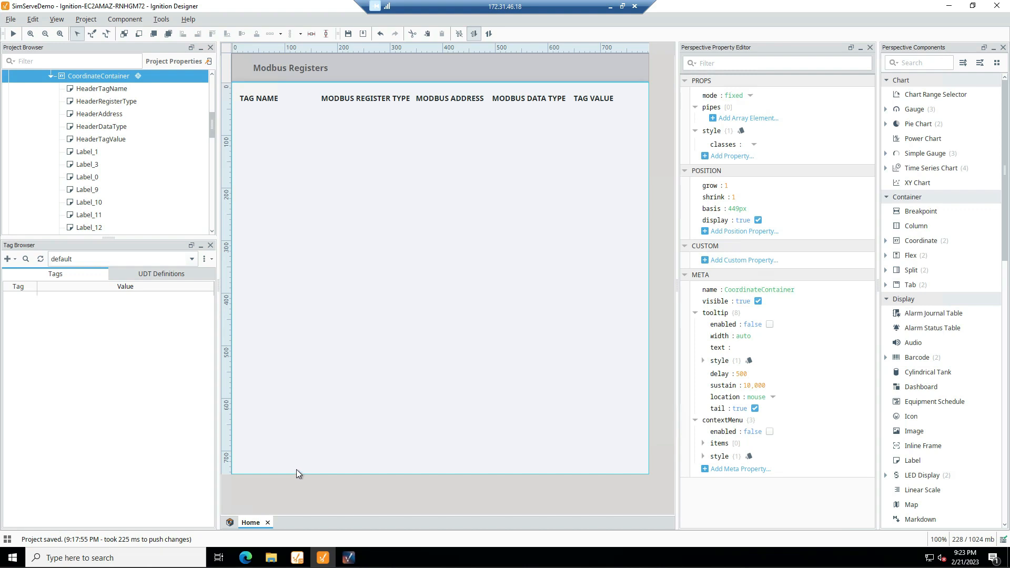
{"action": "left_click", "coordinate": [9, 259]}
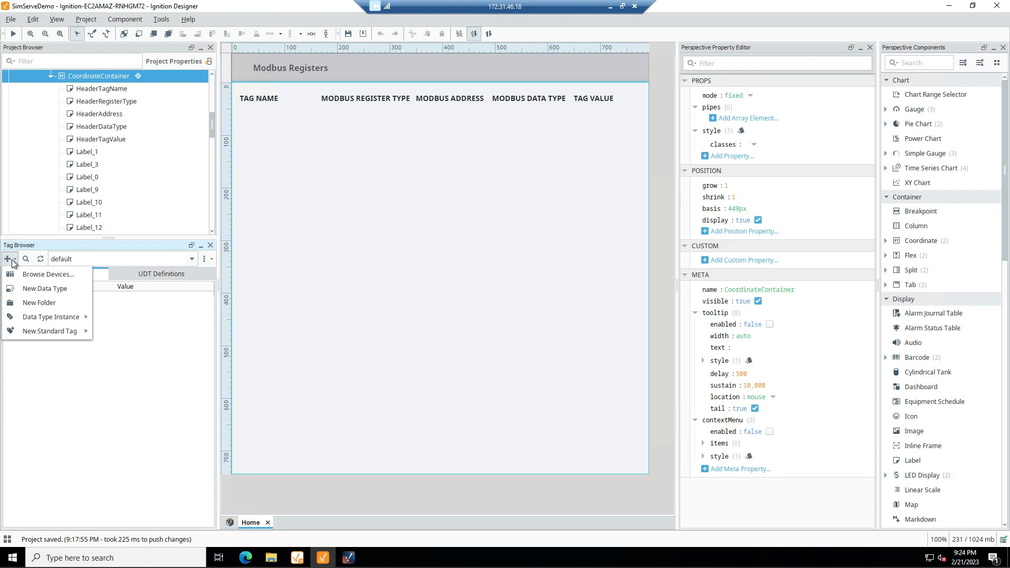
{"action": "mouse_move", "coordinate": [52, 331]}
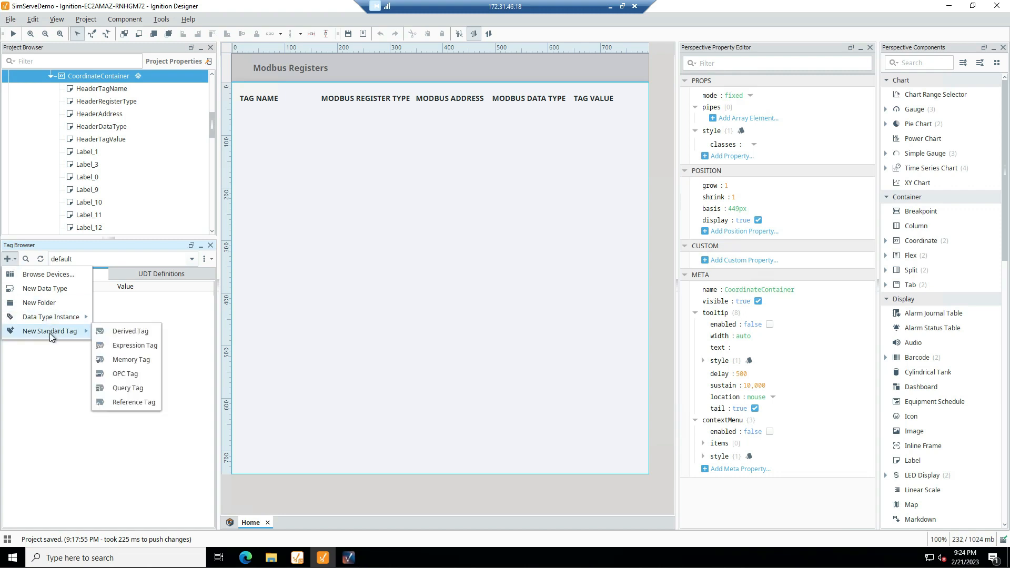
{"action": "left_click", "coordinate": [135, 374]}
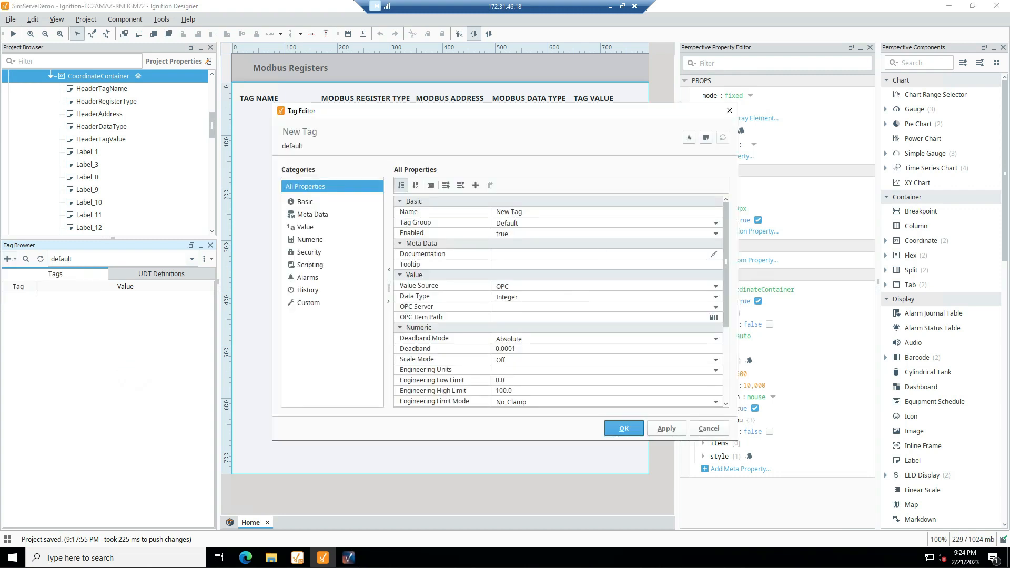
{"action": "left_click", "coordinate": [526, 211]}
{"action": "type", "text": "Tag1"}
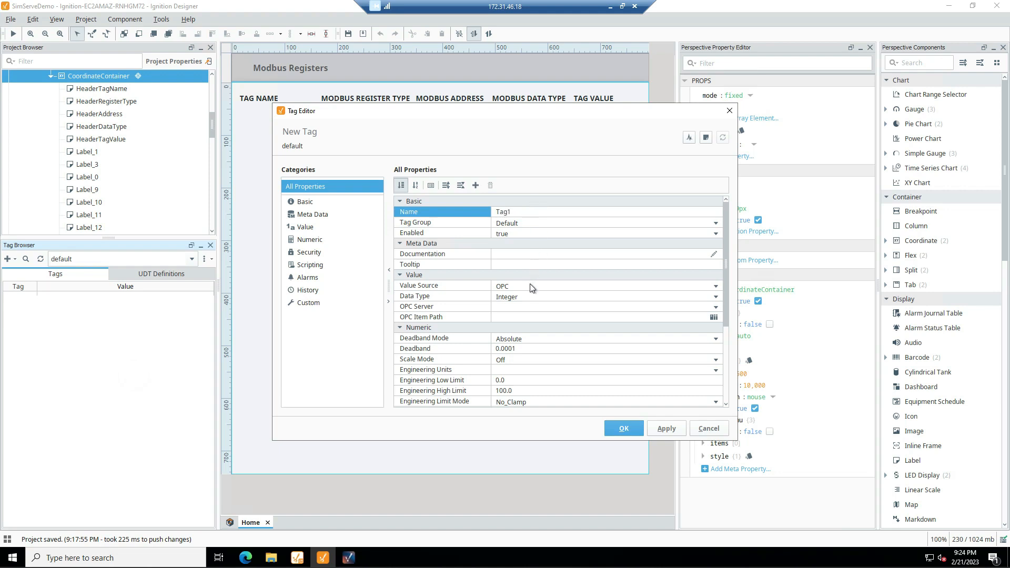
- Set Tag1's data type to Boolean and its OPC server to Ignition OPC UA Server
{"action": "left_click", "coordinate": [716, 298]}
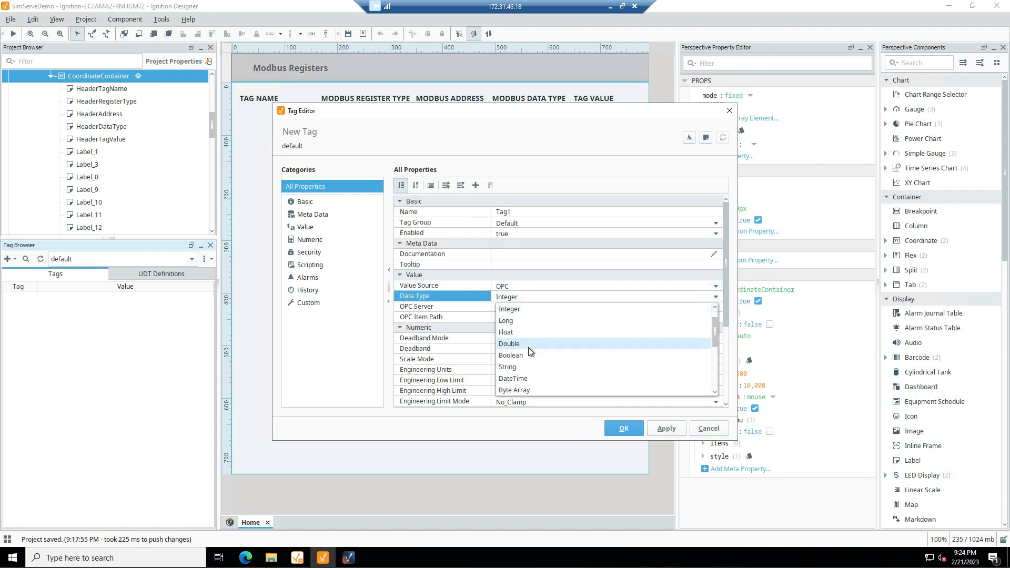
{"action": "left_click", "coordinate": [530, 355]}
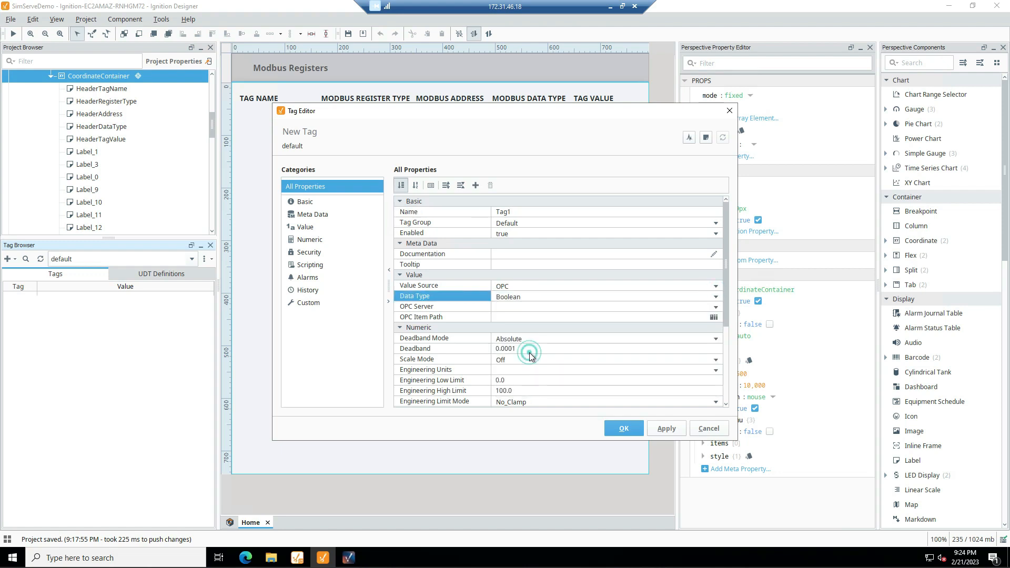
{"action": "left_click", "coordinate": [519, 307]}
{"action": "left_click", "coordinate": [716, 307]}
{"action": "left_click", "coordinate": [515, 319]}
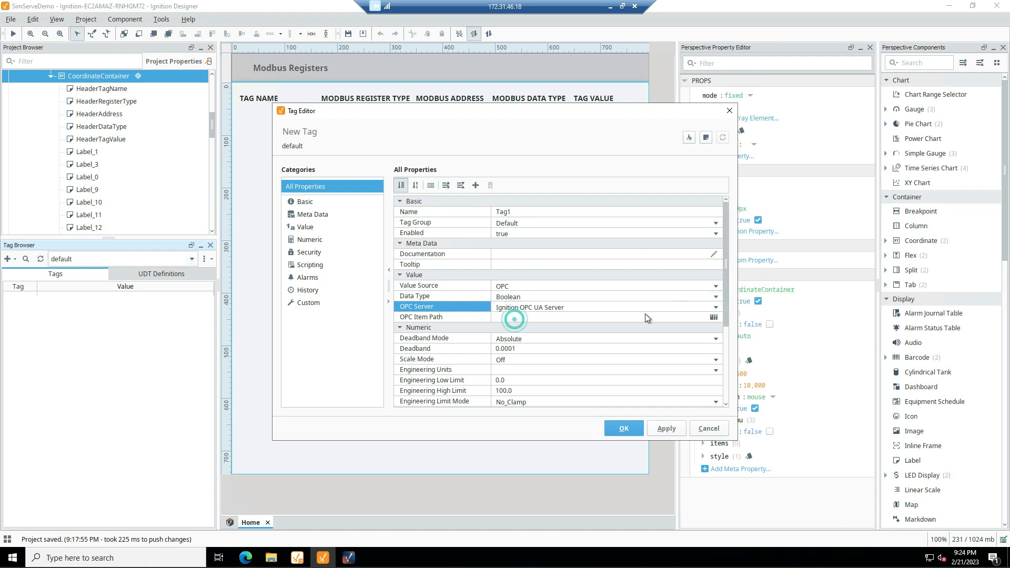
- Enter Tag1's OPC item path for the Modbus device and save the tag
{"action": "left_click", "coordinate": [524, 316]}
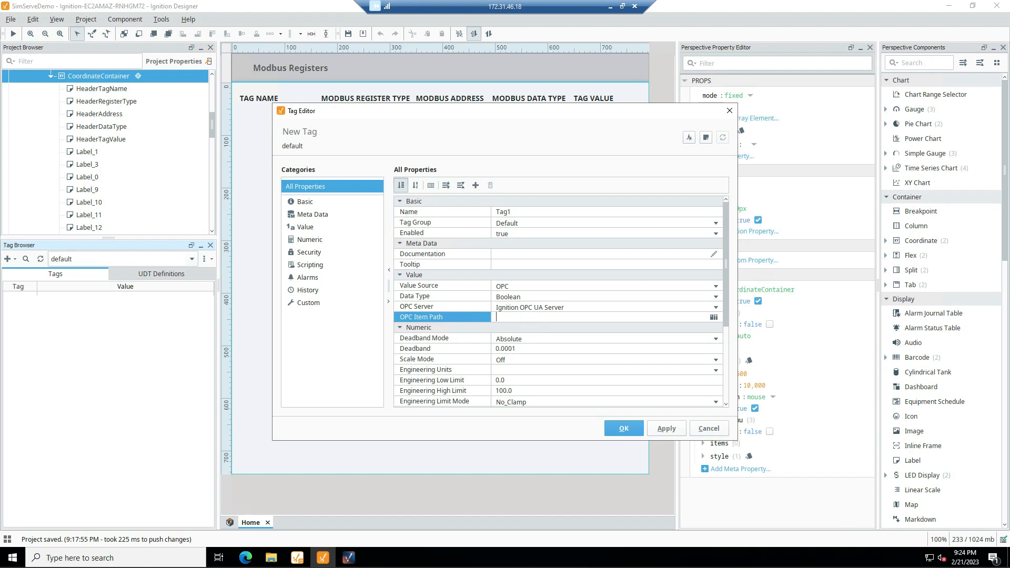
{"action": "type", "text": "[D"}
{"action": "left_click", "coordinate": [624, 429]}
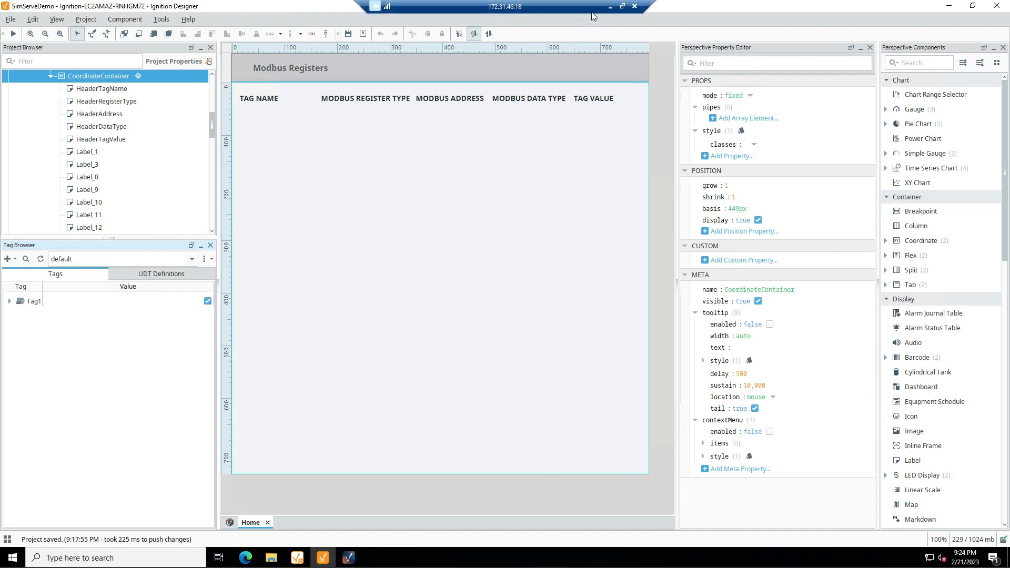
- Switch to SimServe, set coil 000001 of Device01 to 0, and return to Ignition Designer
{"action": "left_click", "coordinate": [609, 7]}
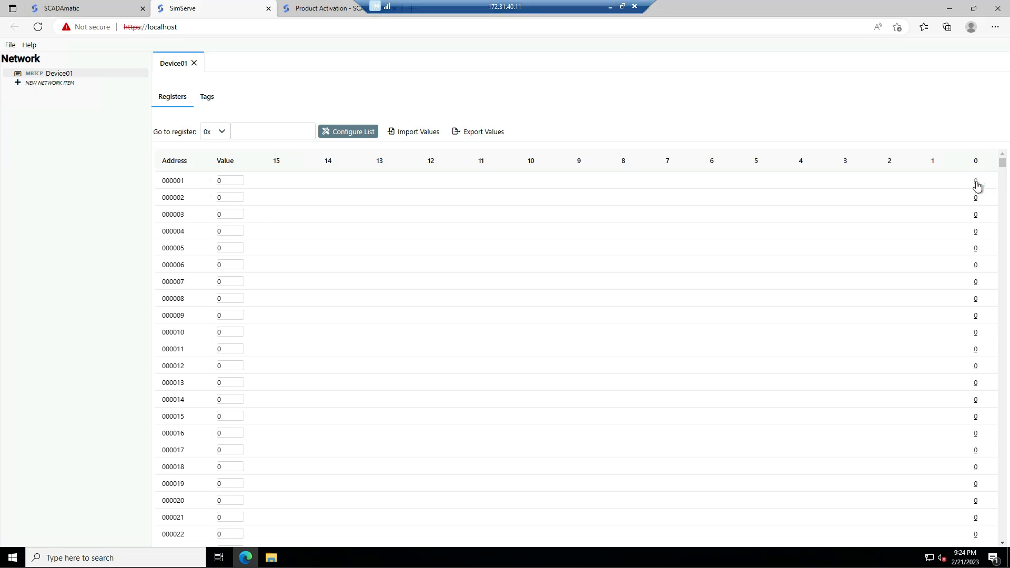
{"action": "mouse_move", "coordinate": [179, 554]}
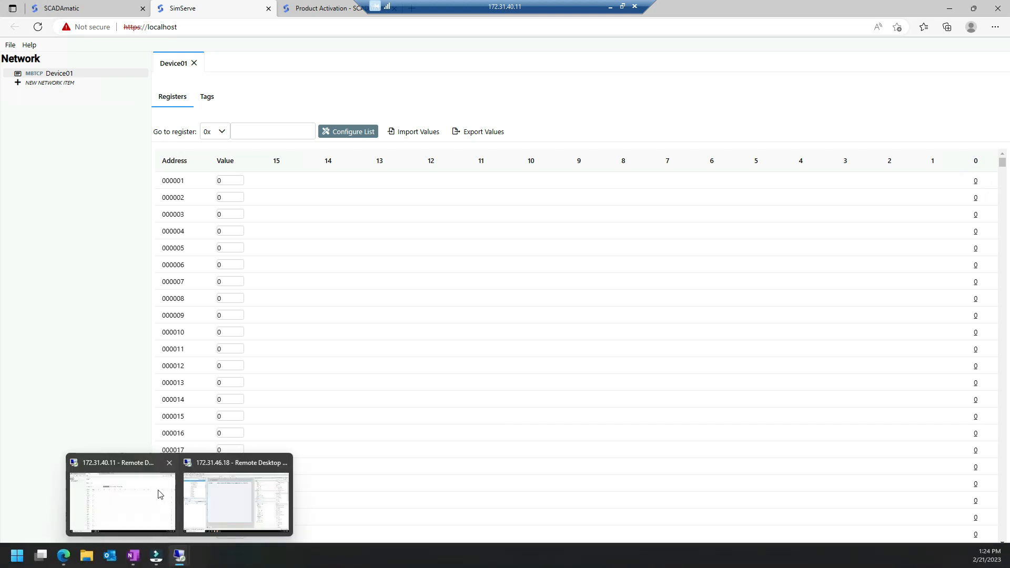
{"action": "left_click", "coordinate": [232, 494]}
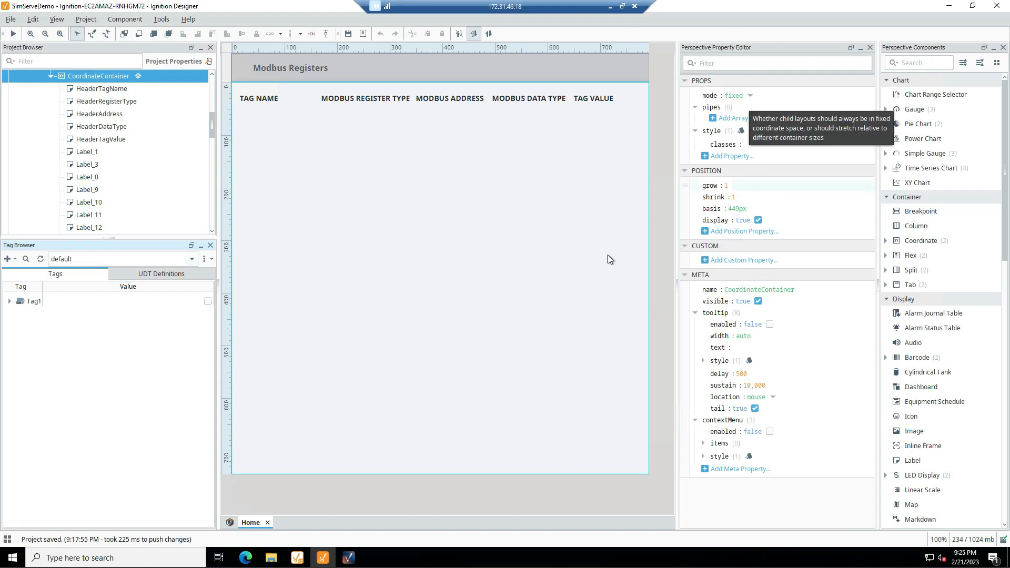
- Hide the Tag1Cover container on the Modbus Registers view by turning off its visible property
{"action": "scroll", "coordinate": [108, 153], "scroll_direction": "down", "scroll_amount": 5}
{"action": "left_click", "coordinate": [92, 139]}
{"action": "scroll", "coordinate": [96, 166], "scroll_direction": "down", "scroll_amount": 2}
{"action": "left_click", "coordinate": [93, 164]}
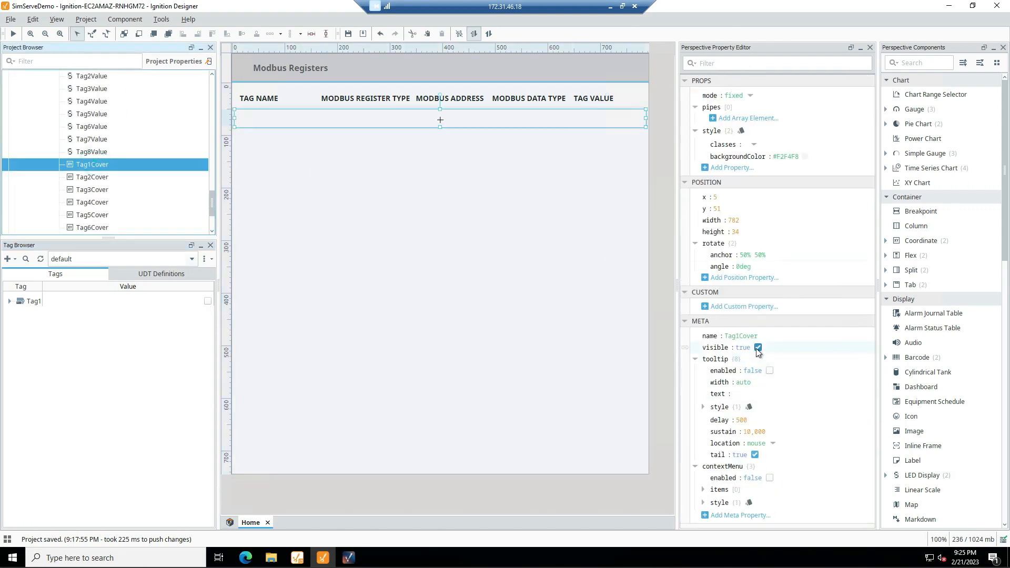
{"action": "left_click", "coordinate": [757, 347]}
- Create a tag binding on the value property of the Tag1Value display with the tag path Tag1
{"action": "left_click", "coordinate": [601, 120]}
{"action": "left_click", "coordinate": [738, 95]}
{"action": "left_click", "coordinate": [315, 169]}
{"action": "type", "text": "Tag1"}
- Add a map transform to the Tag1 binding that turns false into 0 and true into 1, and apply the binding
{"action": "left_click", "coordinate": [429, 246]}
{"action": "left_click", "coordinate": [587, 330]}
{"action": "left_click", "coordinate": [683, 286]}
{"action": "double_click", "coordinate": [413, 302]}
{"action": "type", "text": "false"}
{"action": "double_click", "coordinate": [558, 301]}
{"action": "type", "text": "0"}
{"action": "left_click", "coordinate": [685, 287]}
{"action": "double_click", "coordinate": [427, 313]}
{"action": "type", "text": "true"}
{"action": "double_click", "coordinate": [553, 311]}
{"action": "left_click", "coordinate": [612, 411]}
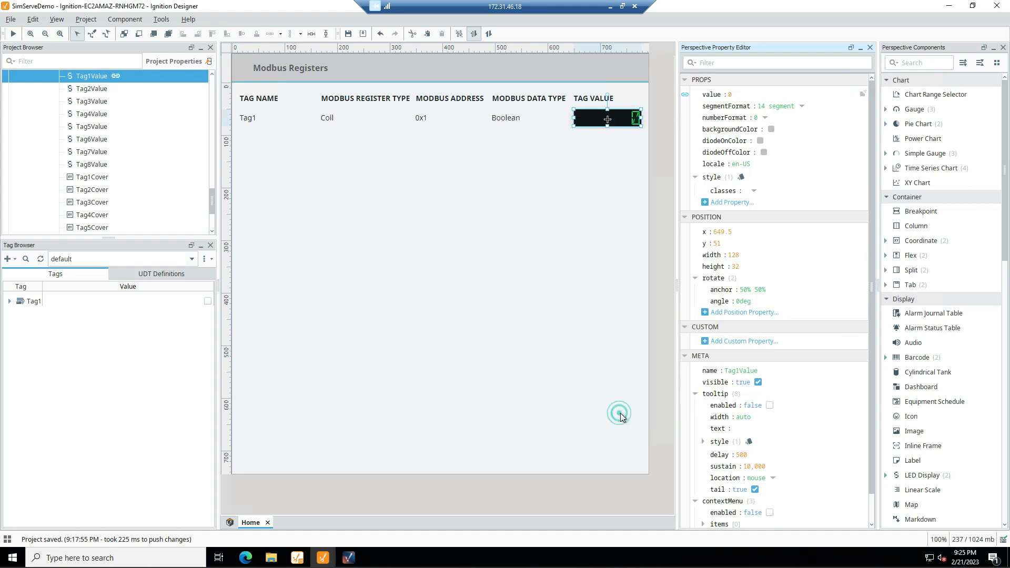
- Save the project and switch to the running Perspective session to view Tag1's row
{"action": "left_click", "coordinate": [10, 19]}
{"action": "left_click", "coordinate": [48, 63]}
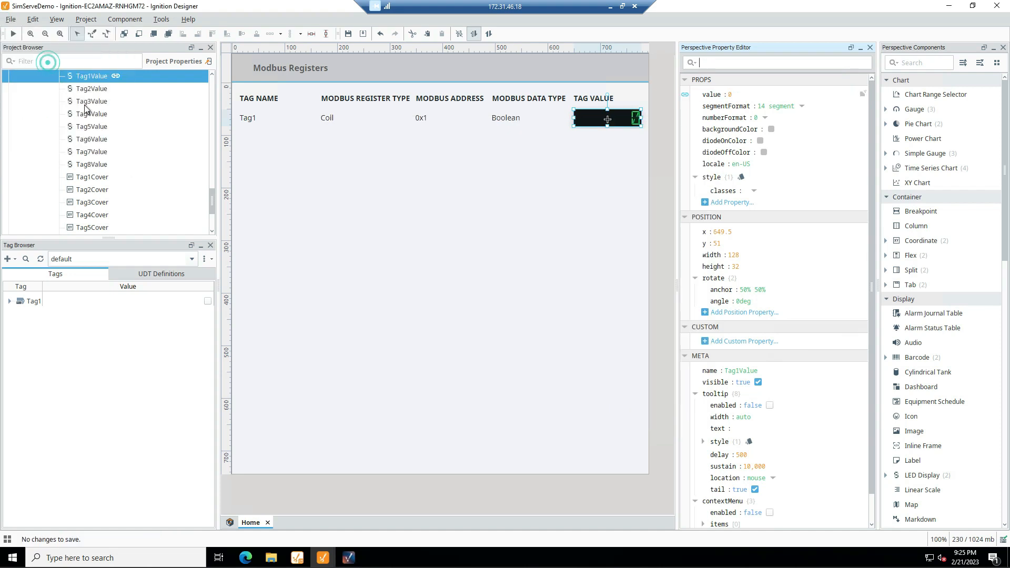
{"action": "left_click", "coordinate": [347, 557]}
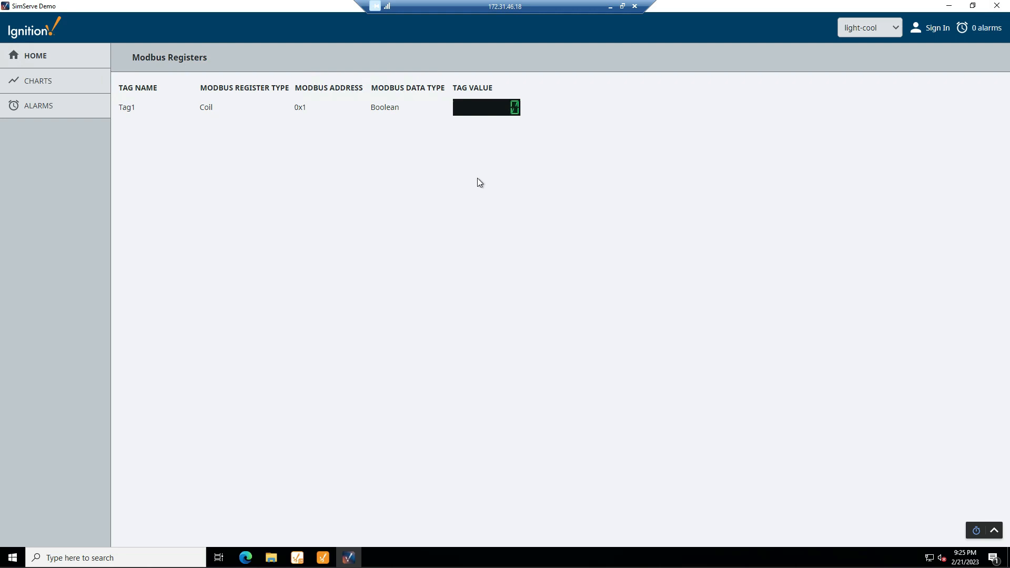
- Set coil 000001 to 1 in SimServe and return to the Perspective session to check Tag1's value
{"action": "mouse_move", "coordinate": [179, 555]}
{"action": "left_click", "coordinate": [157, 512]}
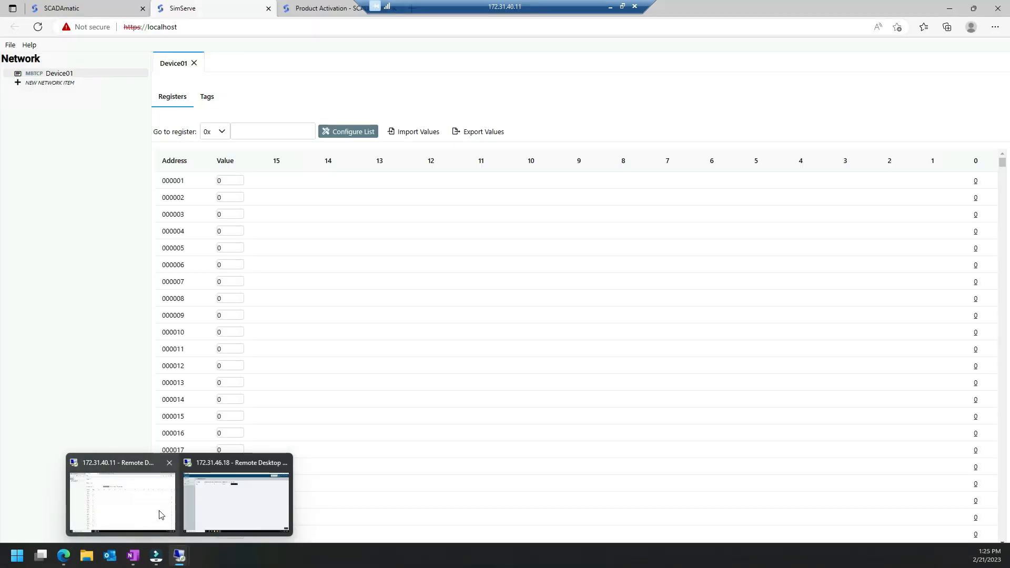
{"action": "left_click", "coordinate": [974, 181]}
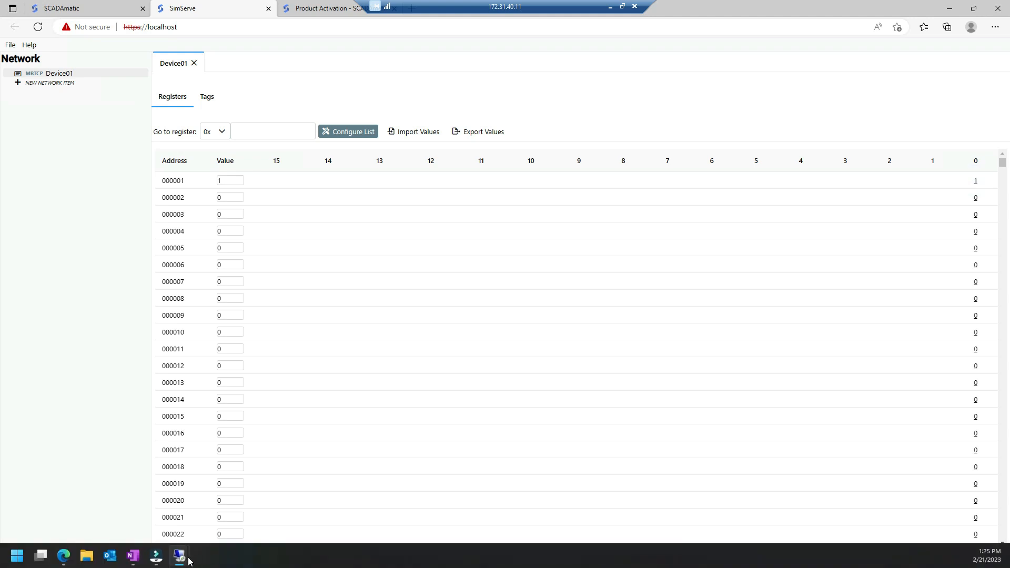
{"action": "mouse_move", "coordinate": [185, 557]}
{"action": "left_click", "coordinate": [201, 515]}
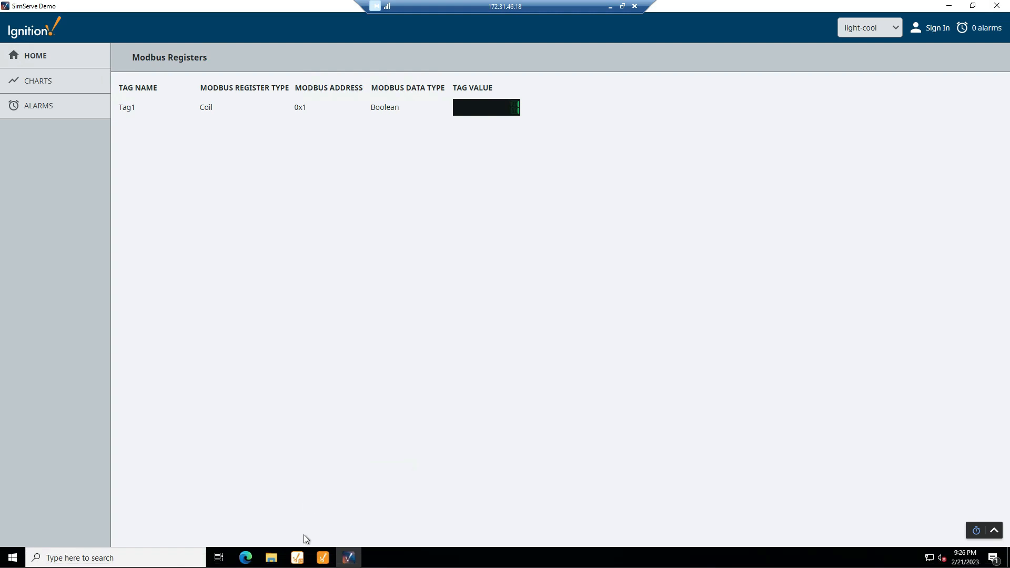
- Switch to Ignition Designer and start a new standard OPC tag named Tag2
{"action": "left_click", "coordinate": [321, 556]}
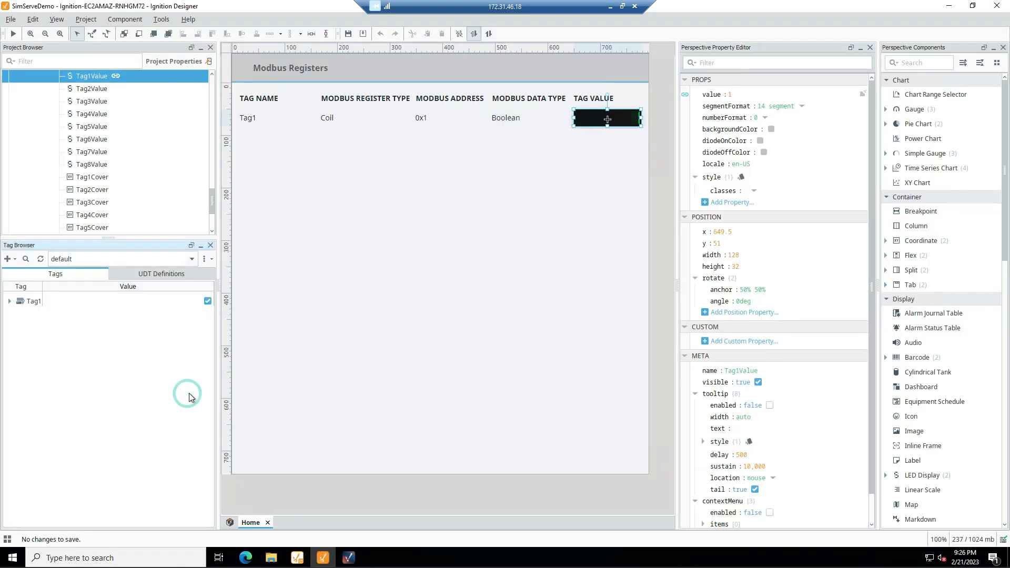
{"action": "left_click", "coordinate": [9, 259]}
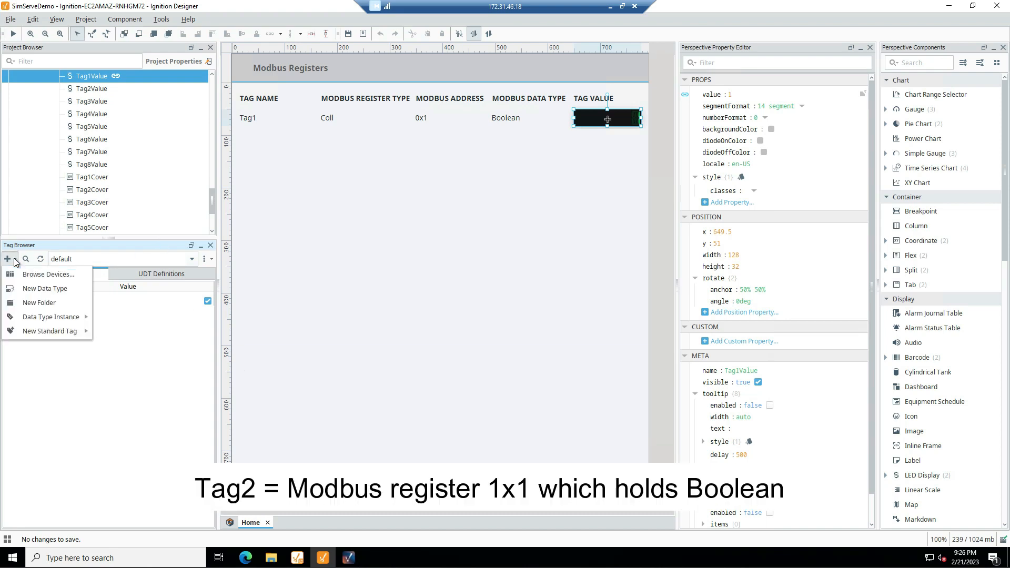
{"action": "mouse_move", "coordinate": [74, 331]}
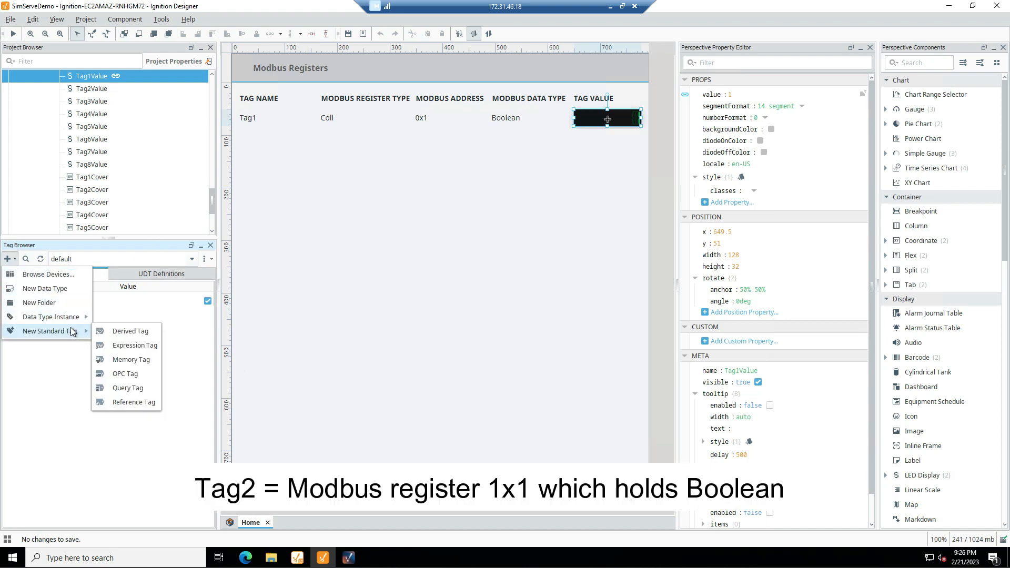
{"action": "left_click", "coordinate": [132, 373]}
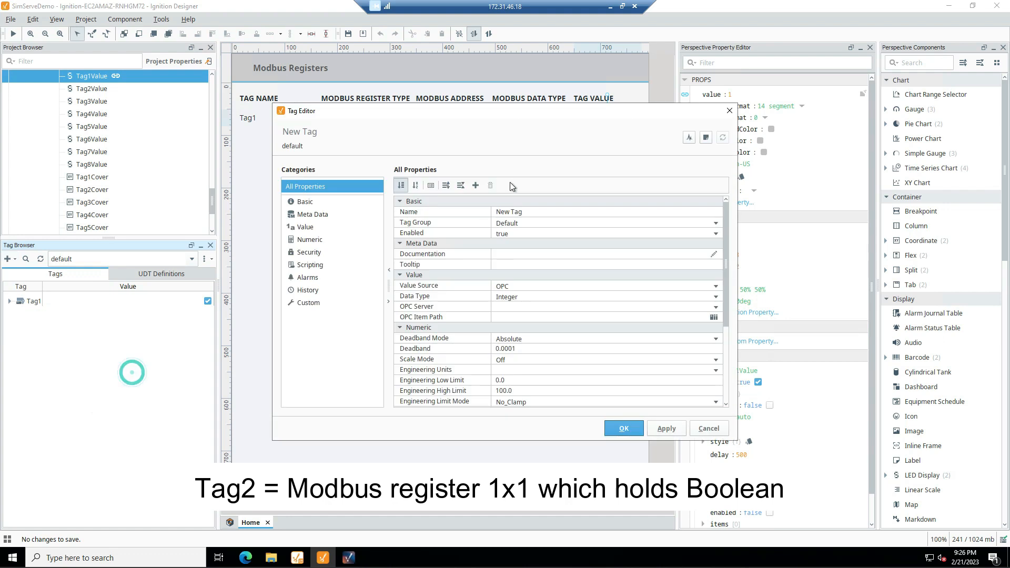
{"action": "left_click", "coordinate": [544, 213]}
{"action": "type", "text": "Tag2"}
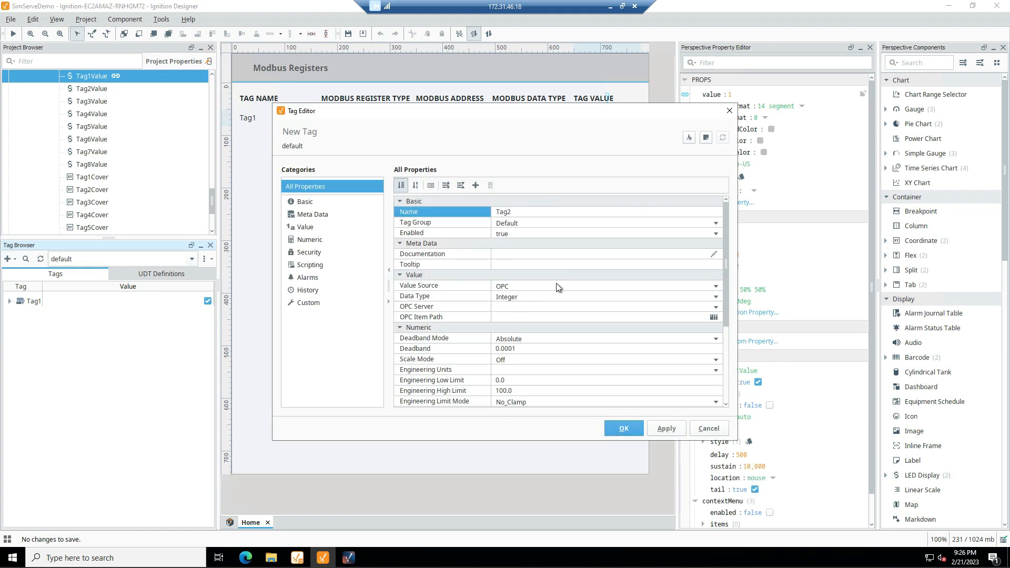
- Set Tag2's data type to Boolean and its OPC server to Ignition OPC UA Server
{"action": "left_click", "coordinate": [704, 298]}
{"action": "left_click", "coordinate": [678, 380]}
{"action": "left_click", "coordinate": [700, 307]}
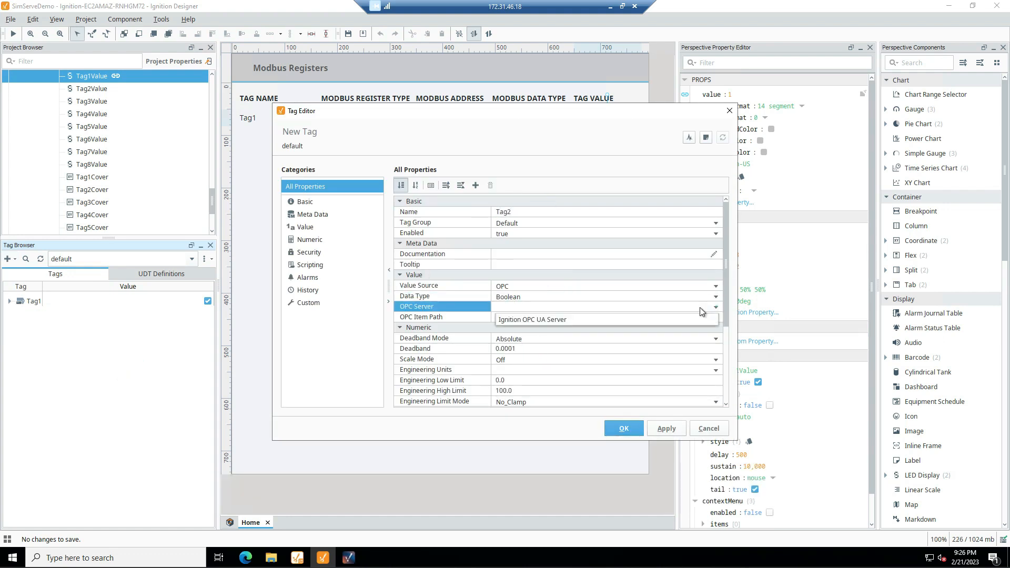
{"action": "left_click", "coordinate": [532, 319]}
- Set Tag2's OPC item path to [Device01]DI1 and save the tag
{"action": "left_click", "coordinate": [521, 317]}
{"action": "type", "text": "[Device01"}
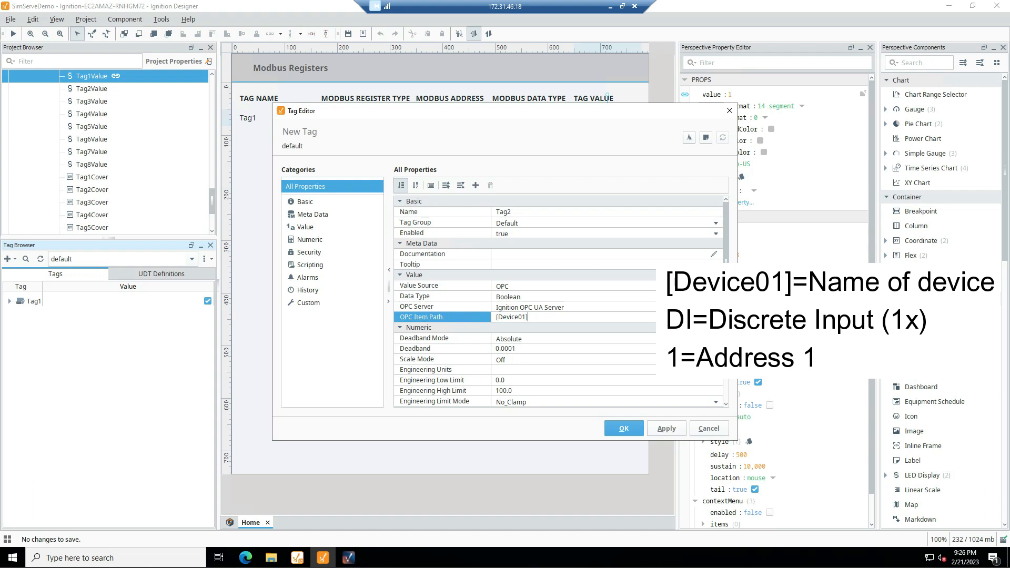
{"action": "type", "text": "]DI1"}
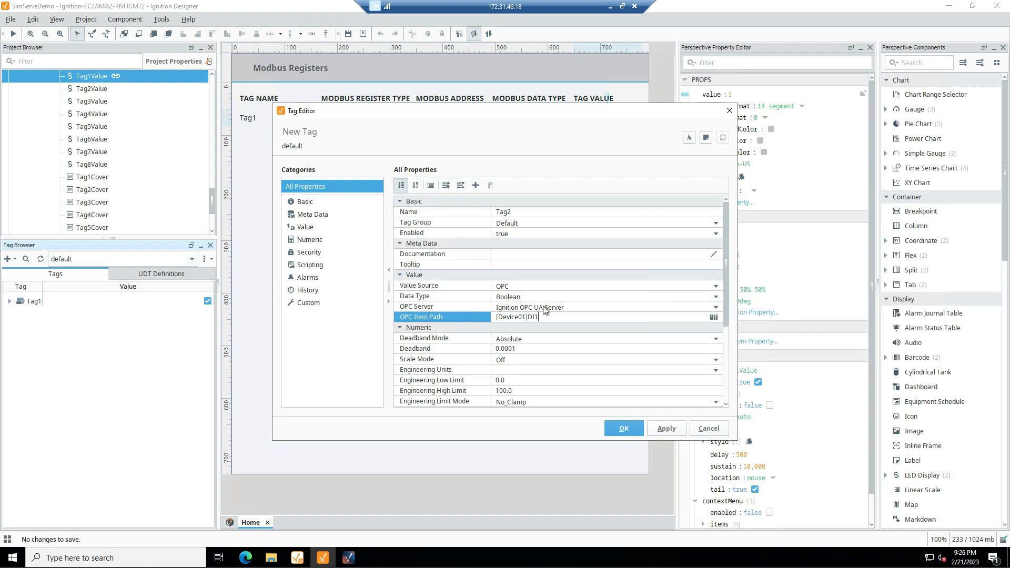
{"action": "left_click", "coordinate": [622, 428]}
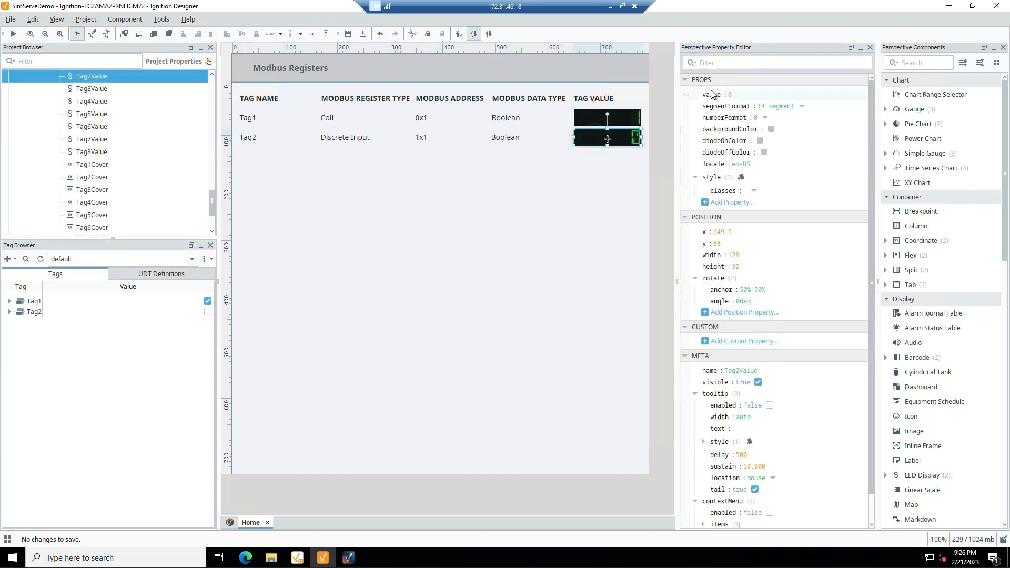
- Bind the Tag2Value display's value to Tag2 with a map transform and save the project
{"action": "left_click", "coordinate": [339, 167]}
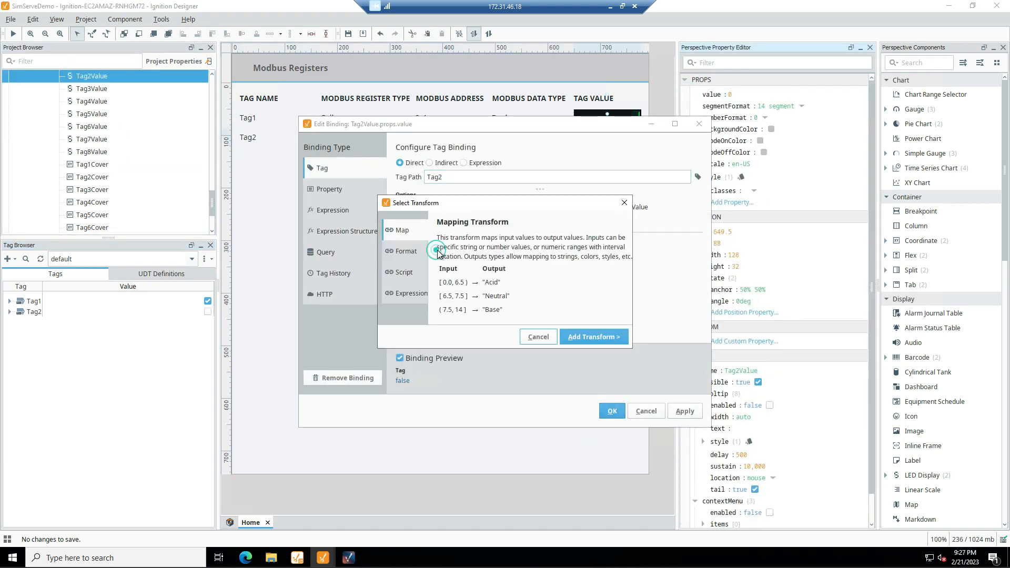
{"action": "left_click", "coordinate": [591, 333]}
{"action": "left_click", "coordinate": [414, 314]}
{"action": "left_click", "coordinate": [611, 411]}
{"action": "key", "text": "ctrl+s"}
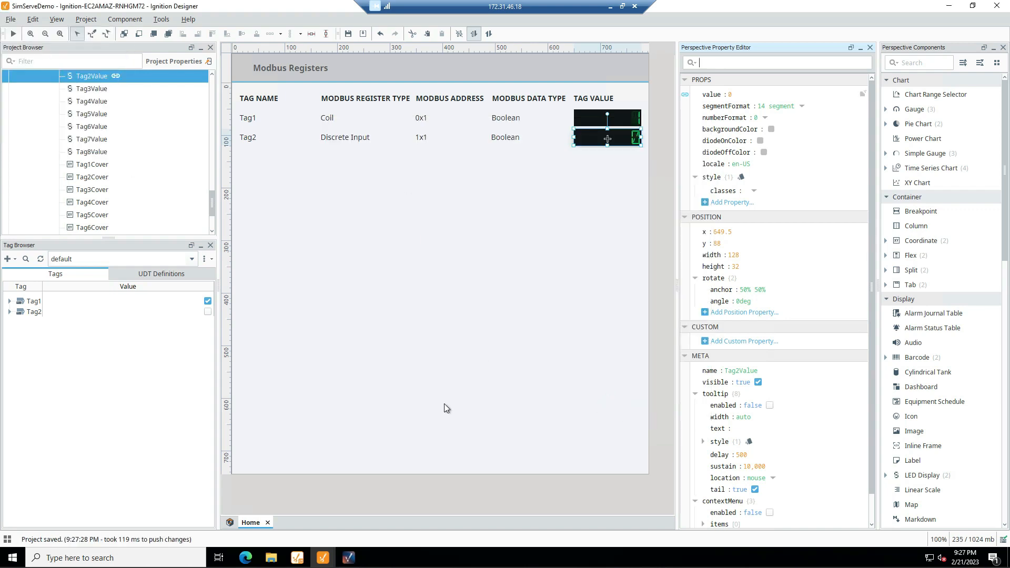
- View Tag2 in the Perspective session, set discrete input 100001 to 1 in SimServe's 1x registers, and return to the Ignition machine
{"action": "left_click", "coordinate": [348, 558]}
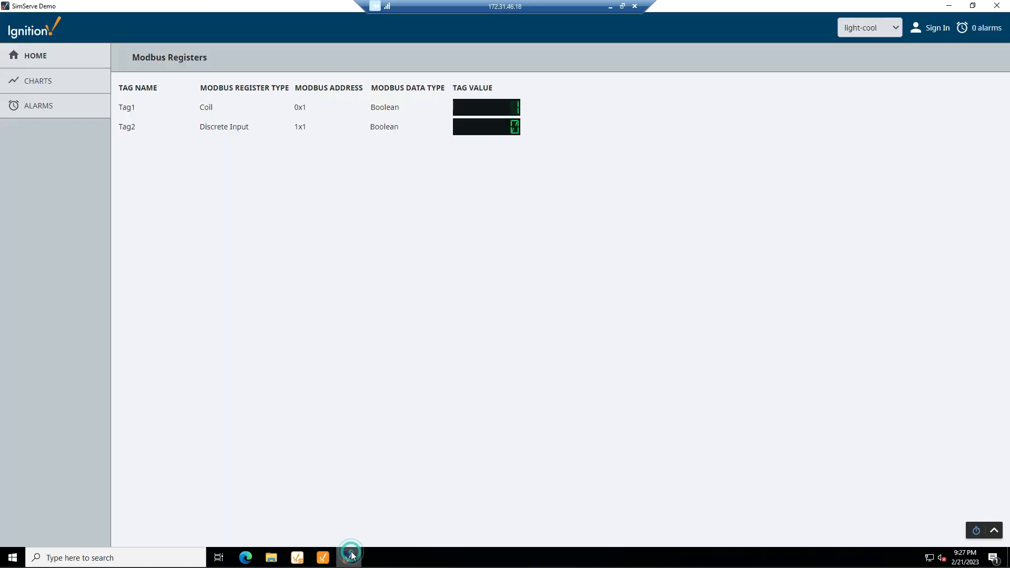
{"action": "left_click", "coordinate": [610, 6]}
{"action": "left_click", "coordinate": [220, 131]}
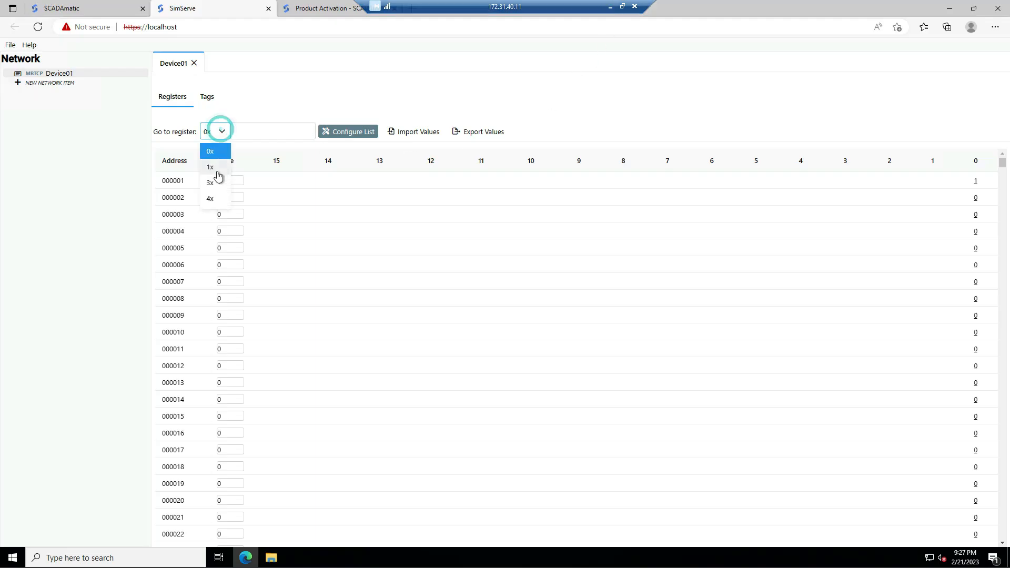
{"action": "left_click", "coordinate": [218, 175]}
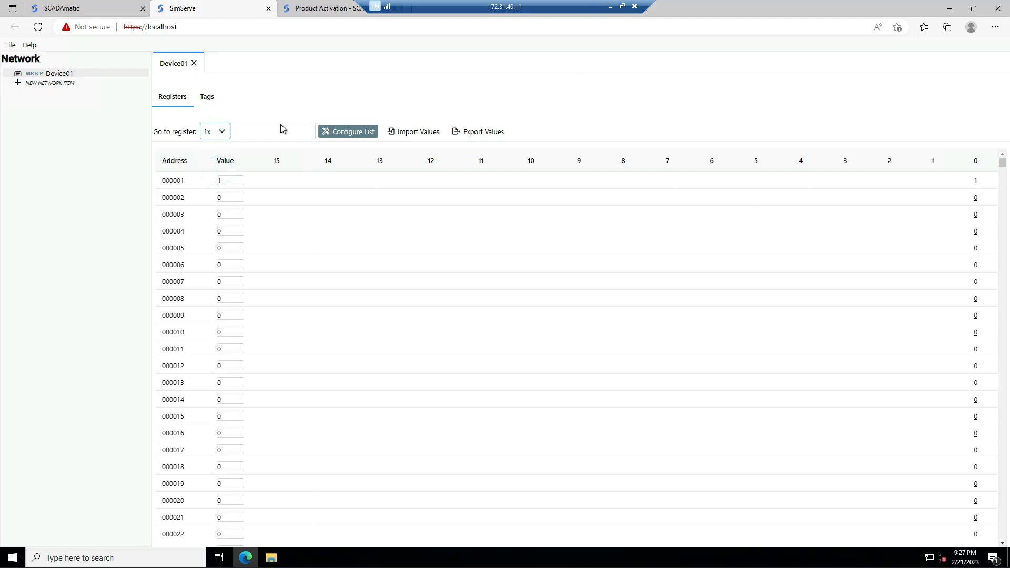
{"action": "left_click", "coordinate": [974, 181]}
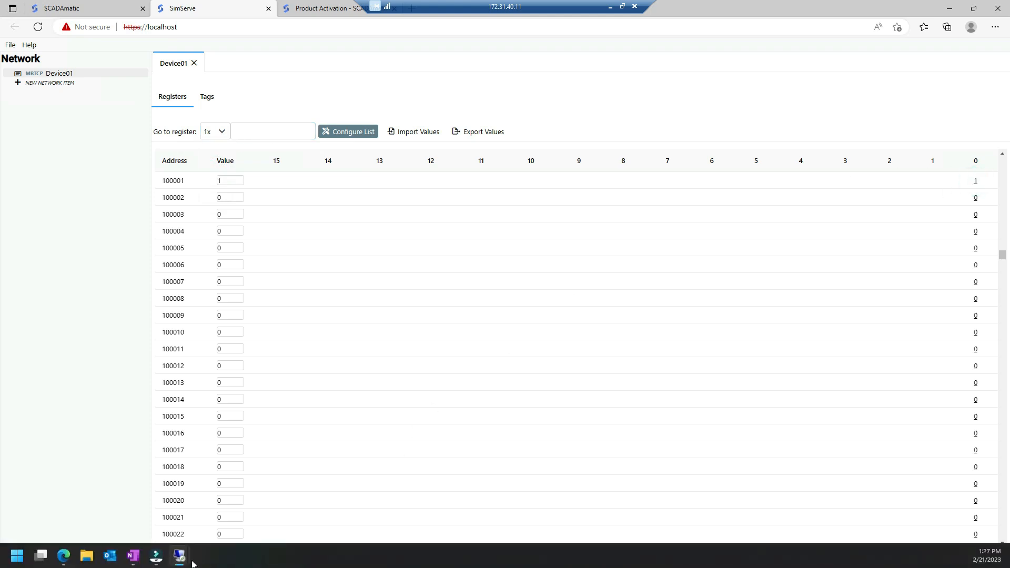
{"action": "mouse_move", "coordinate": [179, 556]}
{"action": "left_click", "coordinate": [205, 500]}
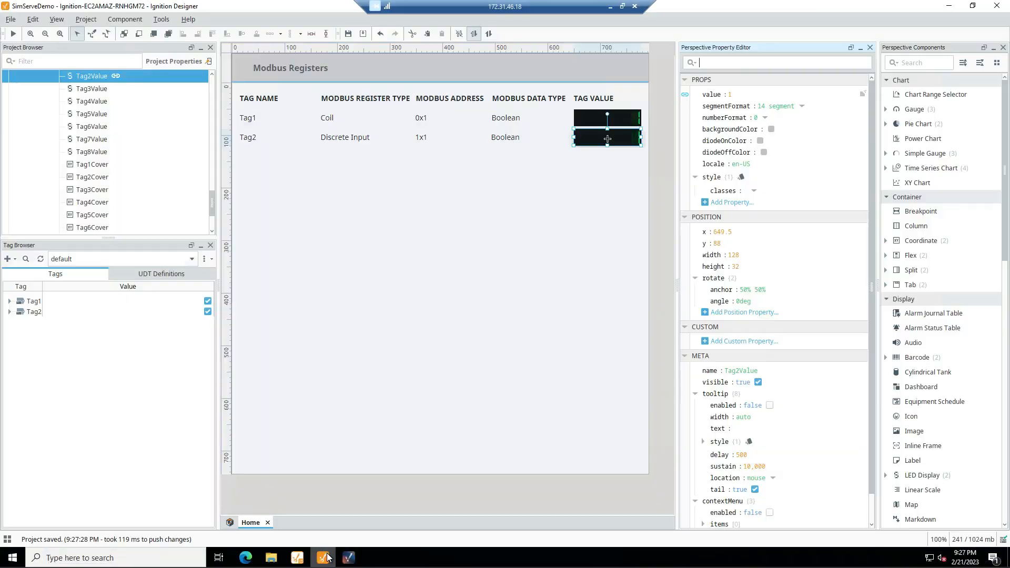
- Start a new standard OPC tag named Tag3 in Ignition Designer
{"action": "left_click", "coordinate": [323, 557]}
{"action": "left_click", "coordinate": [7, 258]}
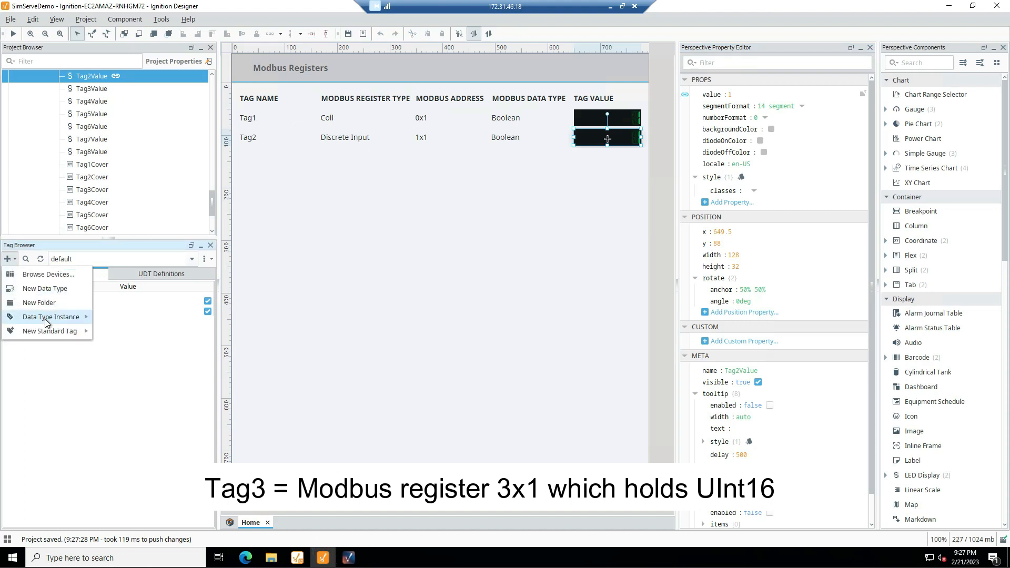
{"action": "mouse_move", "coordinate": [62, 335]}
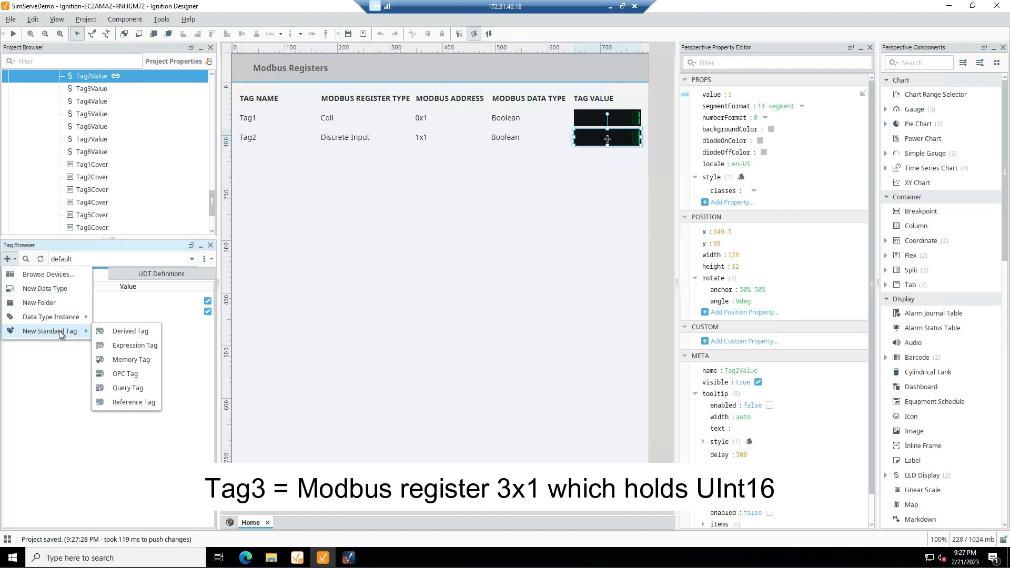
{"action": "left_click", "coordinate": [126, 374]}
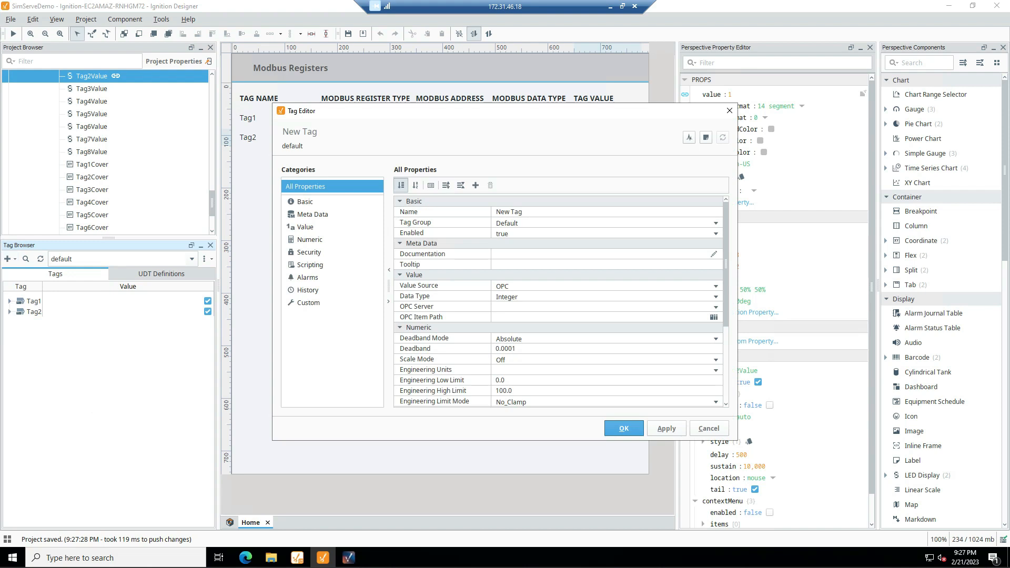
{"action": "left_click", "coordinate": [524, 212]}
{"action": "type", "text": "Tag3"}
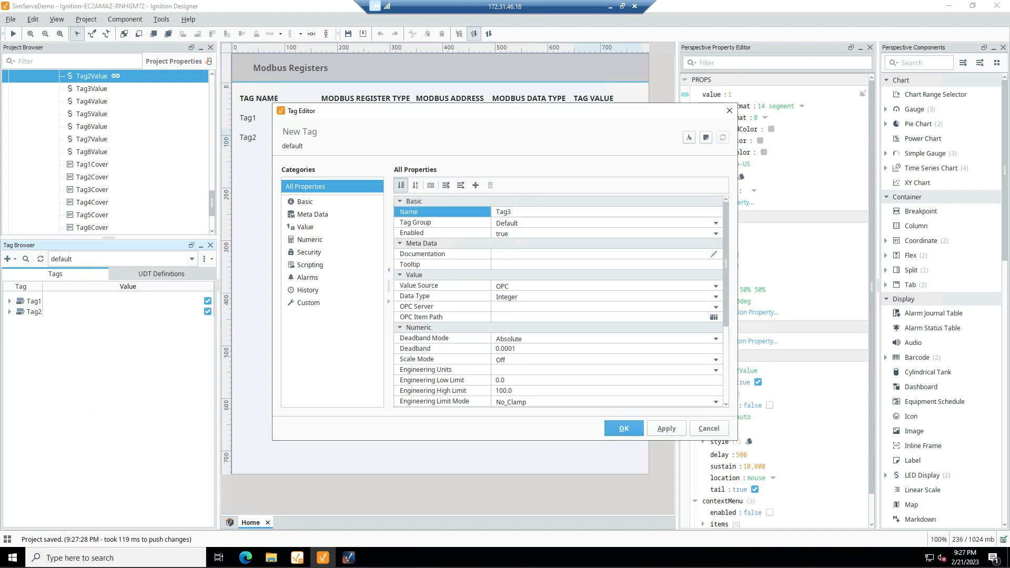
- Set Tag3's OPC server to Ignition OPC UA Server, enter its OPC item path, and save the tag
{"action": "left_click", "coordinate": [541, 306]}
{"action": "left_click", "coordinate": [716, 306]}
{"action": "left_click", "coordinate": [560, 319]}
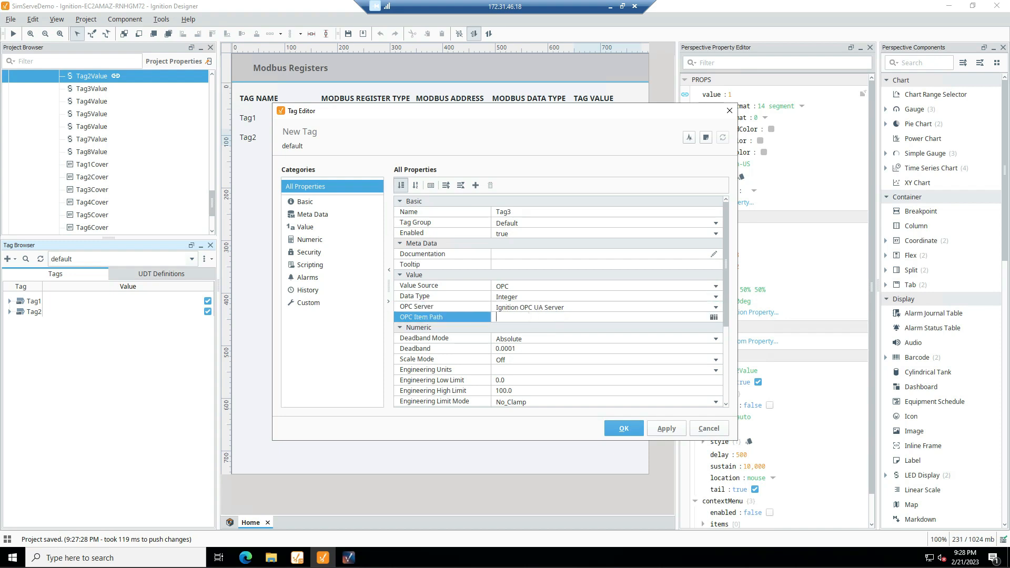
{"action": "left_click", "coordinate": [560, 317]}
{"action": "type", "text": "[De"}
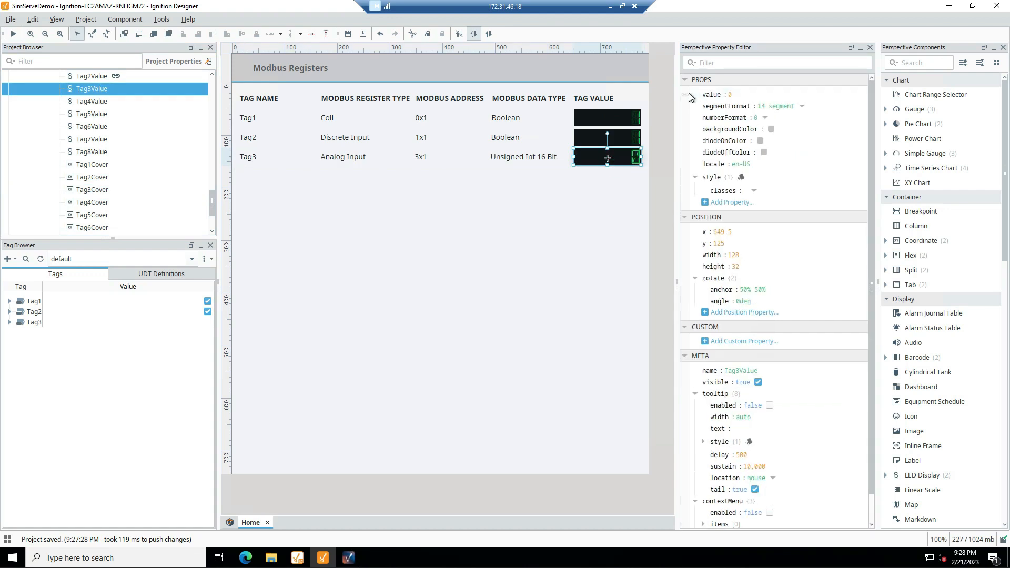
- Bind the Tag3Value display's value to Tag3 and save the project
{"action": "left_click", "coordinate": [685, 93]}
{"action": "left_click", "coordinate": [608, 411]}
{"action": "left_click", "coordinate": [11, 19]}
{"action": "left_click", "coordinate": [34, 63]}
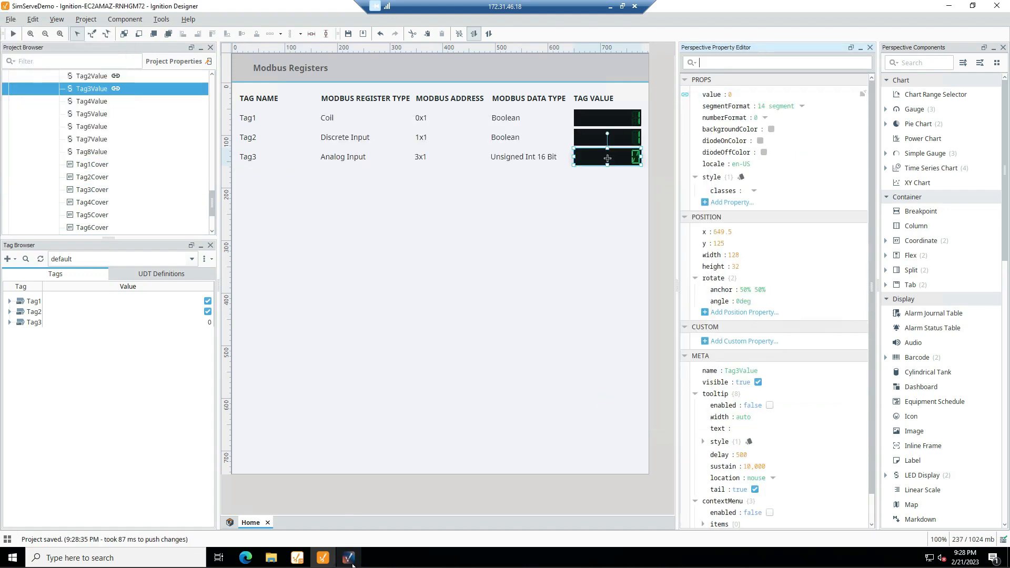
- View Tag3 in the Perspective session, set analog input 300001 to 123 in SimServe's 3x registers, and return to the Ignition machine
{"action": "left_click", "coordinate": [348, 557]}
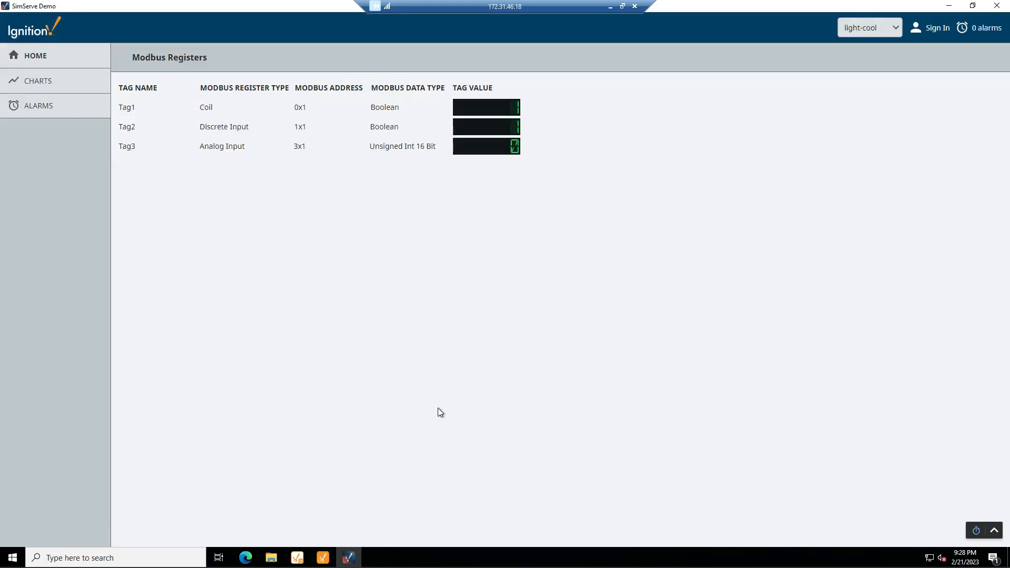
{"action": "left_click", "coordinate": [610, 6]}
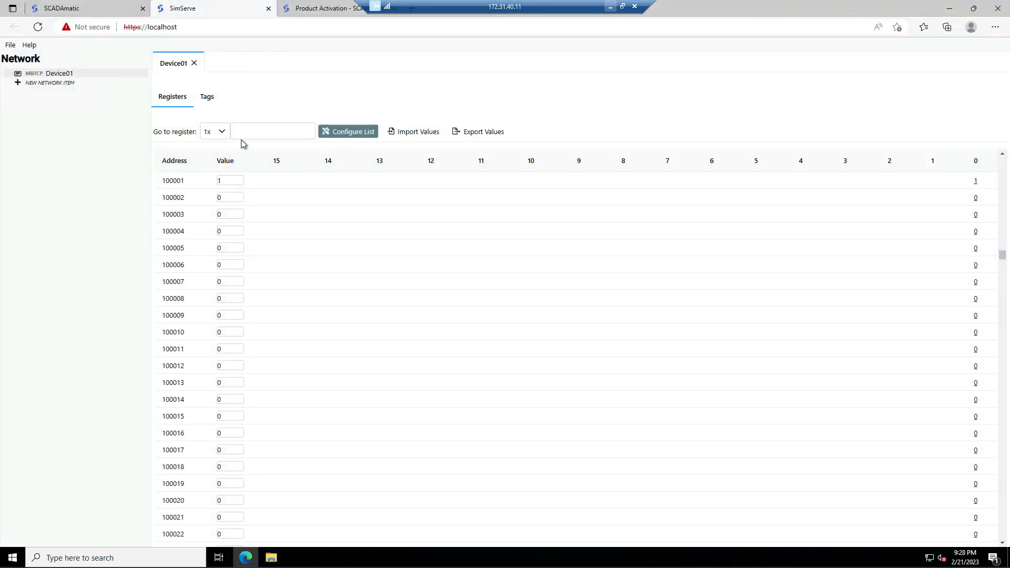
{"action": "left_click", "coordinate": [221, 135]}
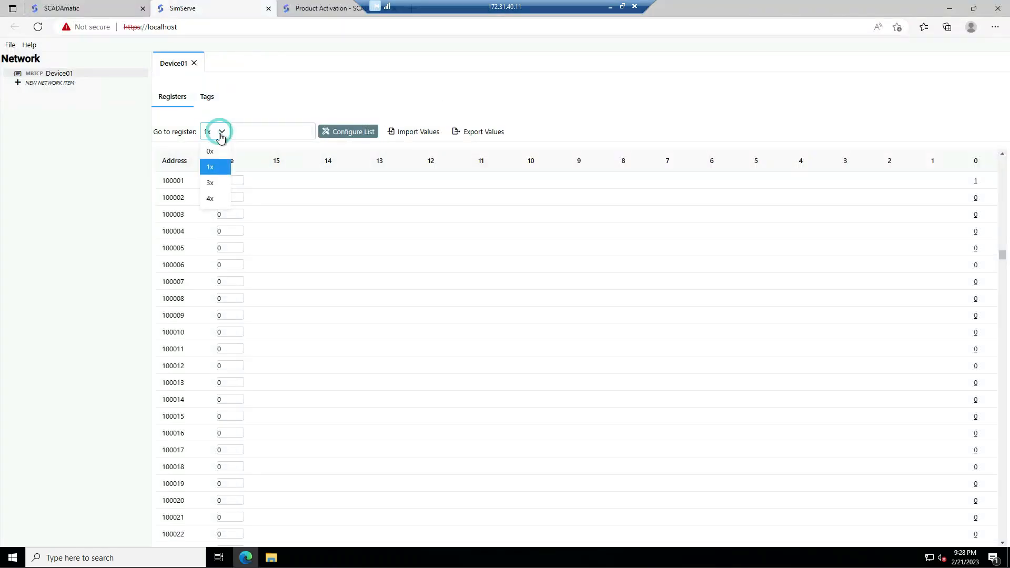
{"action": "left_click", "coordinate": [223, 184]}
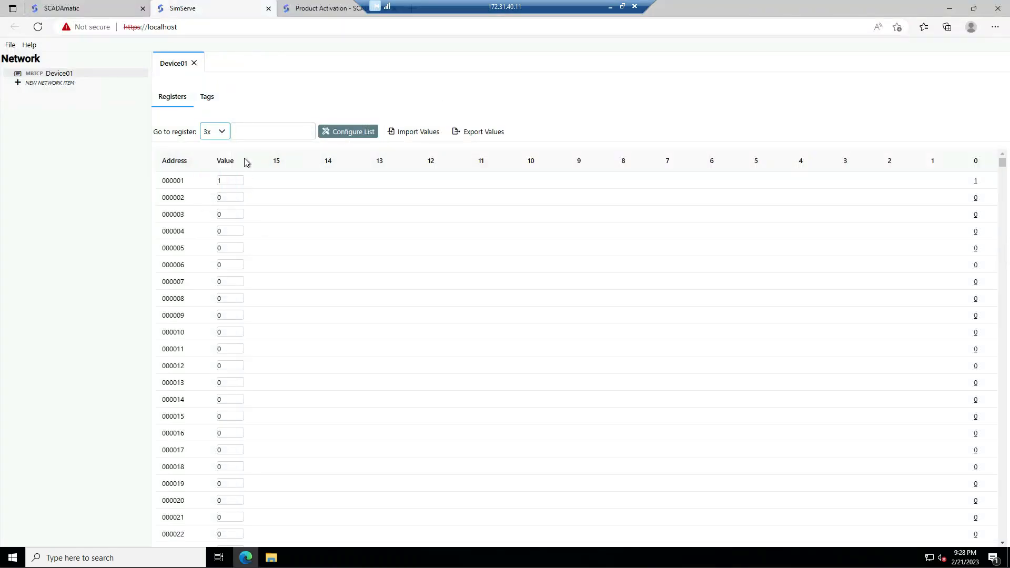
{"action": "left_click", "coordinate": [231, 181]}
{"action": "type", "text": "123"}
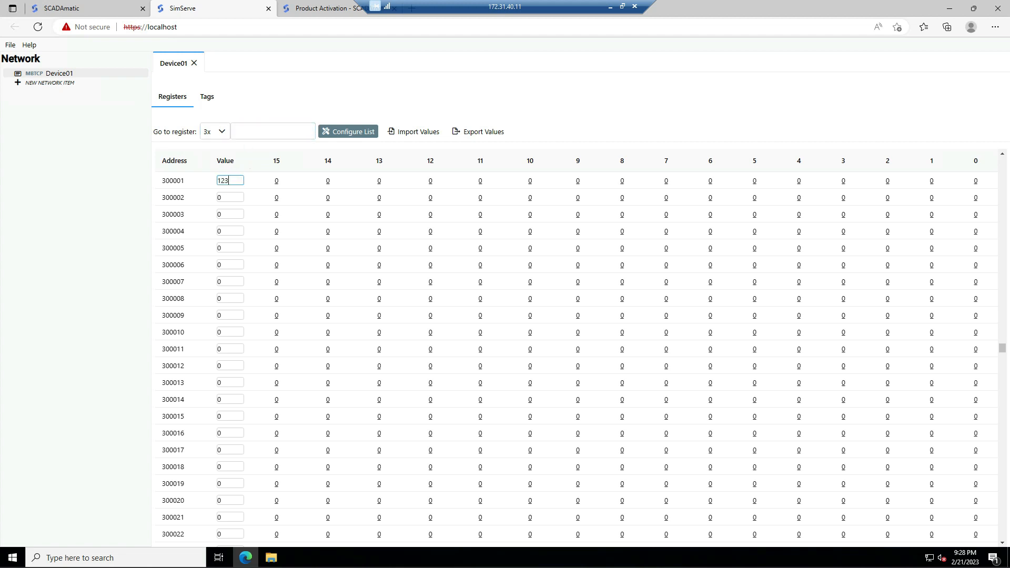
{"action": "left_click", "coordinate": [229, 197]}
{"action": "mouse_move", "coordinate": [183, 560]}
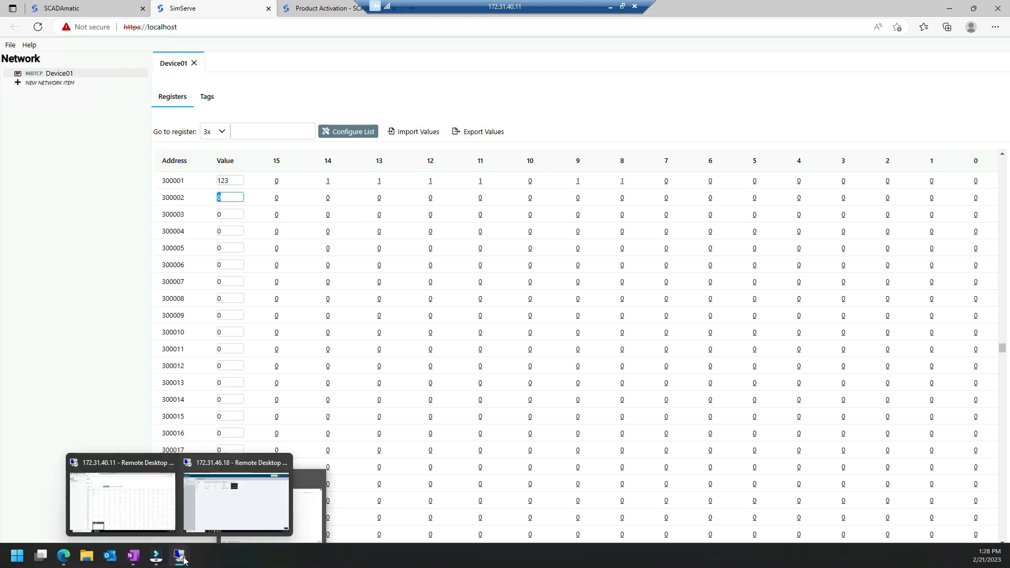
{"action": "left_click", "coordinate": [201, 513]}
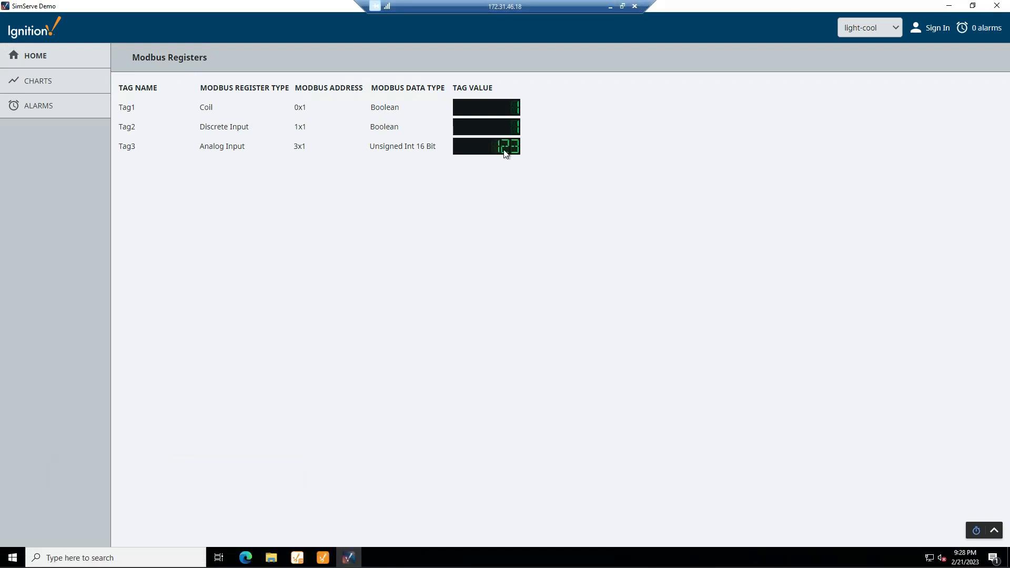
- Switch to Ignition Designer and start a new standard OPC tag named Tag4
{"action": "left_click", "coordinate": [323, 557]}
{"action": "left_click", "coordinate": [7, 258]}
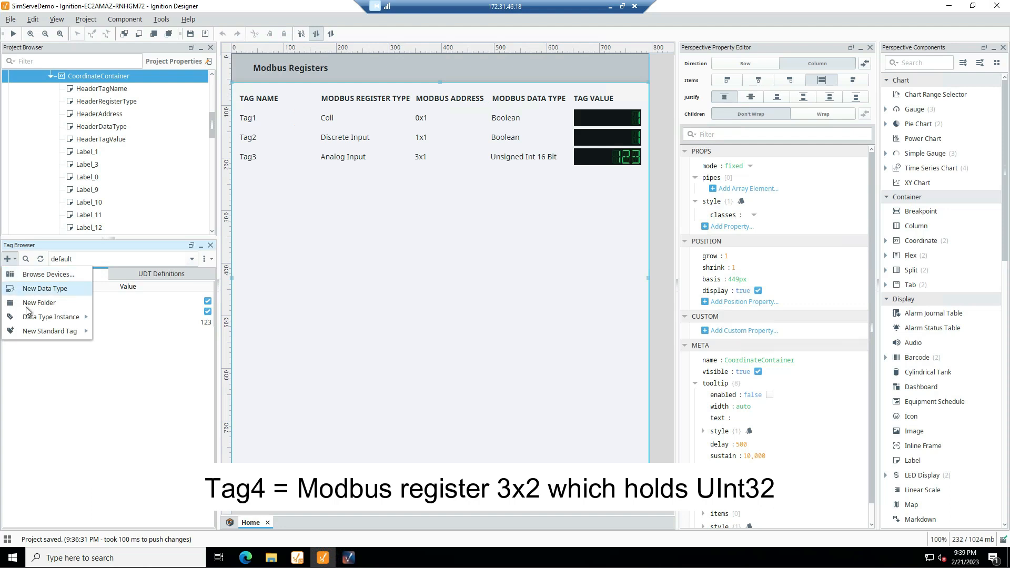
{"action": "mouse_move", "coordinate": [51, 331]}
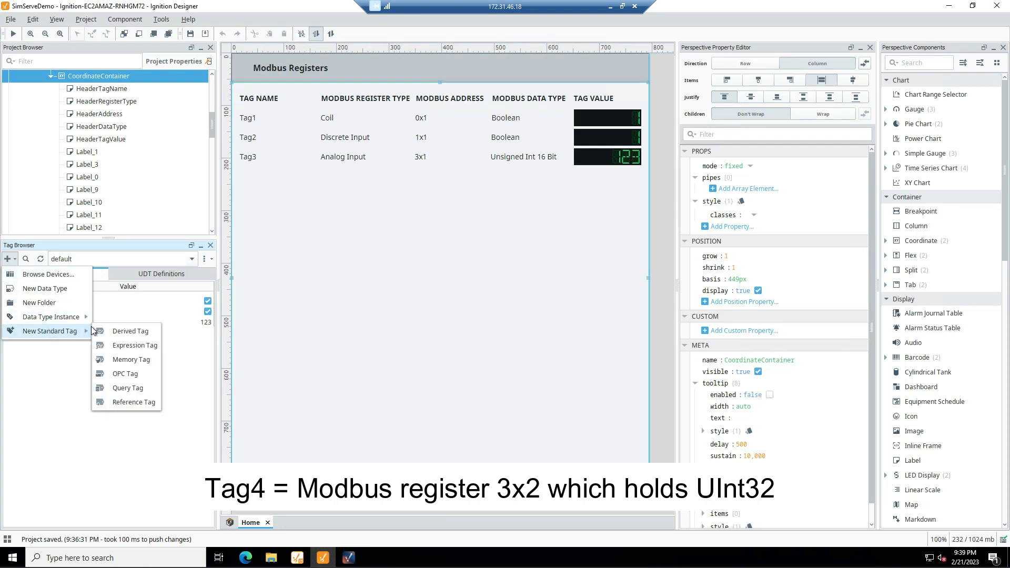
{"action": "left_click", "coordinate": [130, 374]}
{"action": "left_click", "coordinate": [528, 212]}
{"action": "type", "text": "Tag4"}
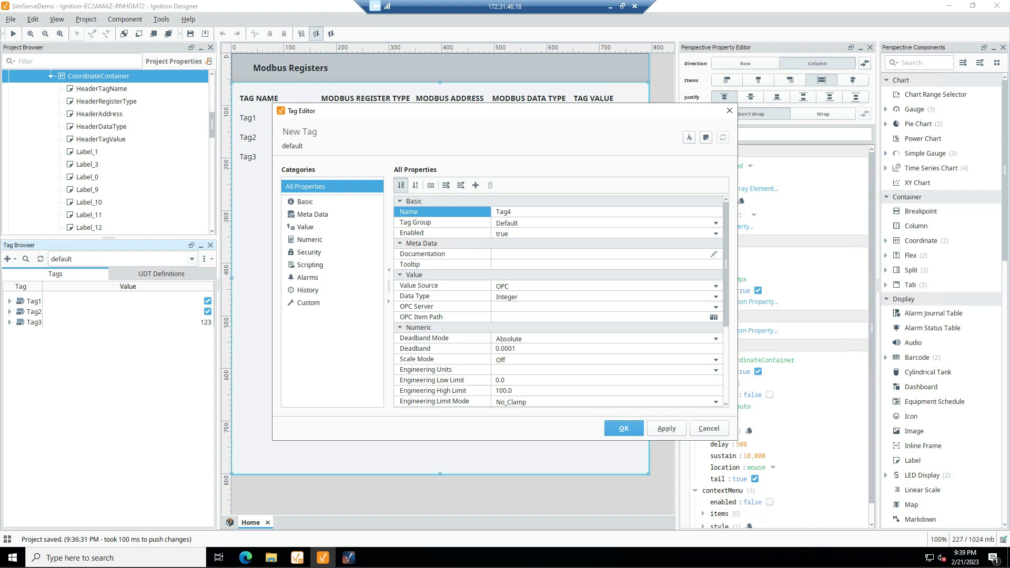
- Set Tag4's OPC server to Ignition OPC UA Server and its OPC item path to [Device01]IRUI2, and save the tag
{"action": "left_click", "coordinate": [716, 308]}
{"action": "left_click", "coordinate": [613, 321]}
{"action": "left_click", "coordinate": [579, 317]}
{"action": "type", "text": "[Device01"}
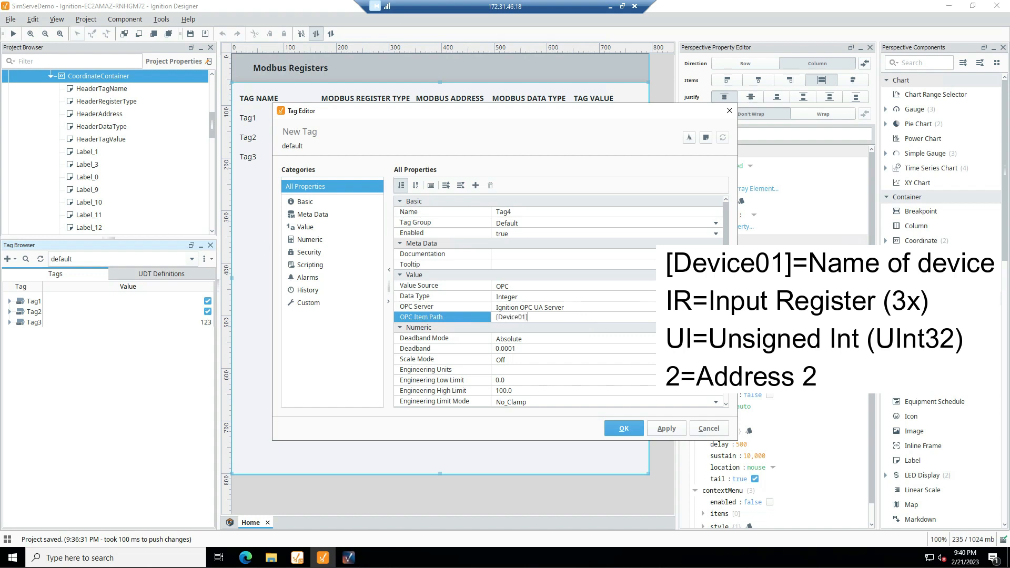
{"action": "type", "text": "]IRUI2"}
{"action": "left_click", "coordinate": [615, 428]}
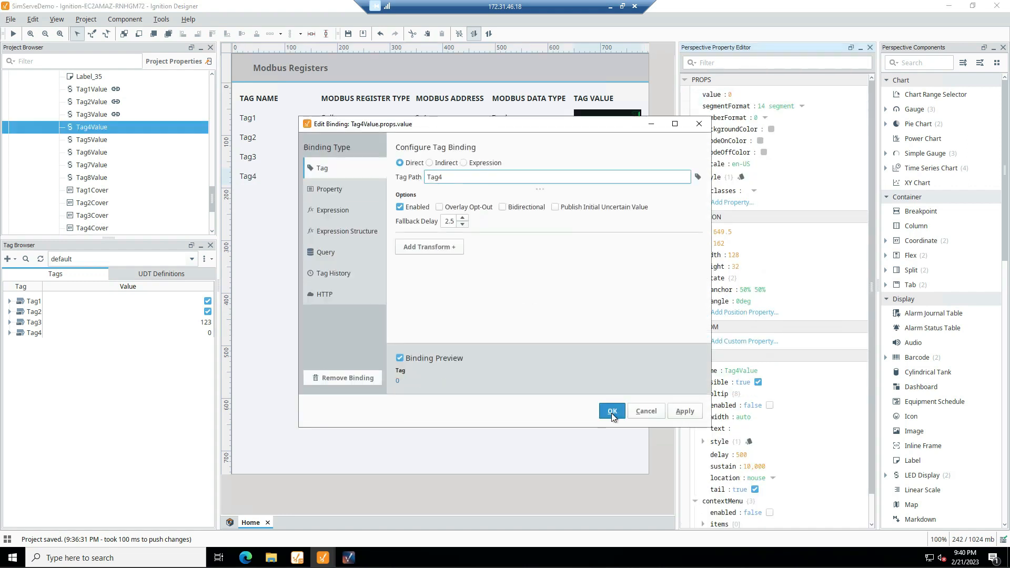
- Confirm the Tag4Value display's binding to Tag4, save the project, and view the Perspective session
{"action": "left_click", "coordinate": [612, 416]}
{"action": "left_click", "coordinate": [13, 21]}
{"action": "left_click", "coordinate": [49, 65]}
{"action": "left_click", "coordinate": [348, 561]}
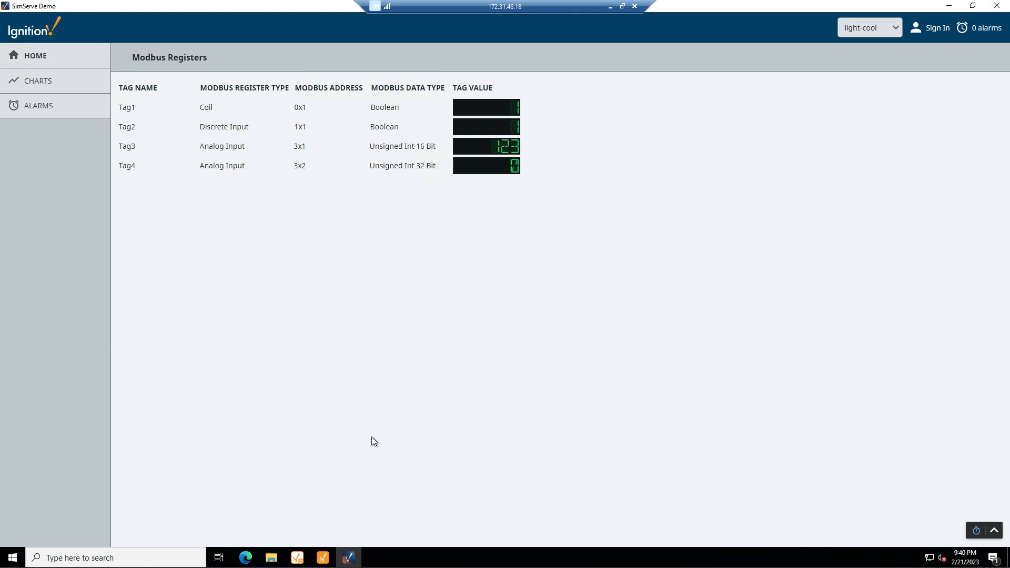
- Switch to SimServe and add a Device01 tag named Tag4 with data type UInt32
{"action": "mouse_move", "coordinate": [411, 567]}
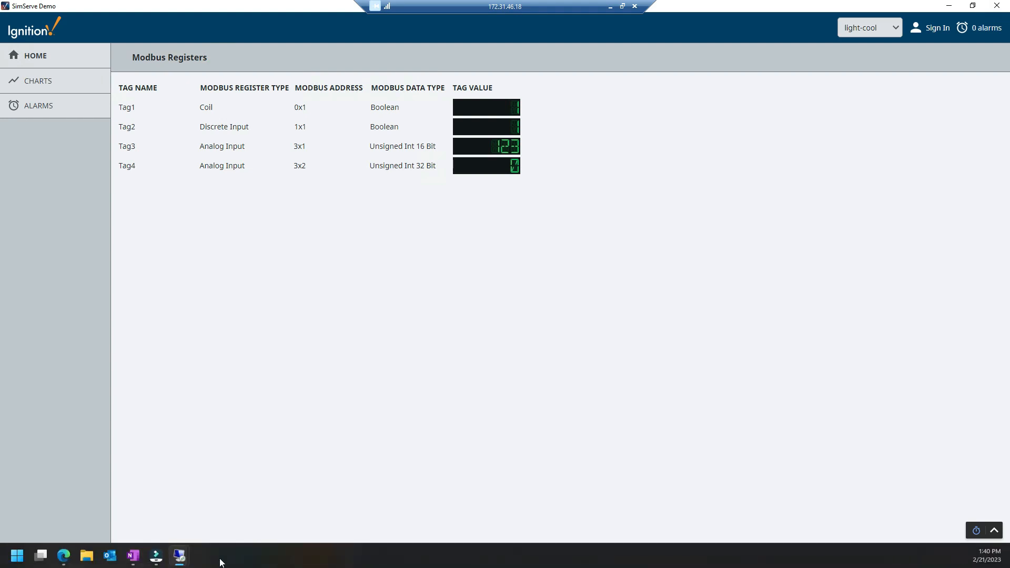
{"action": "mouse_move", "coordinate": [181, 556]}
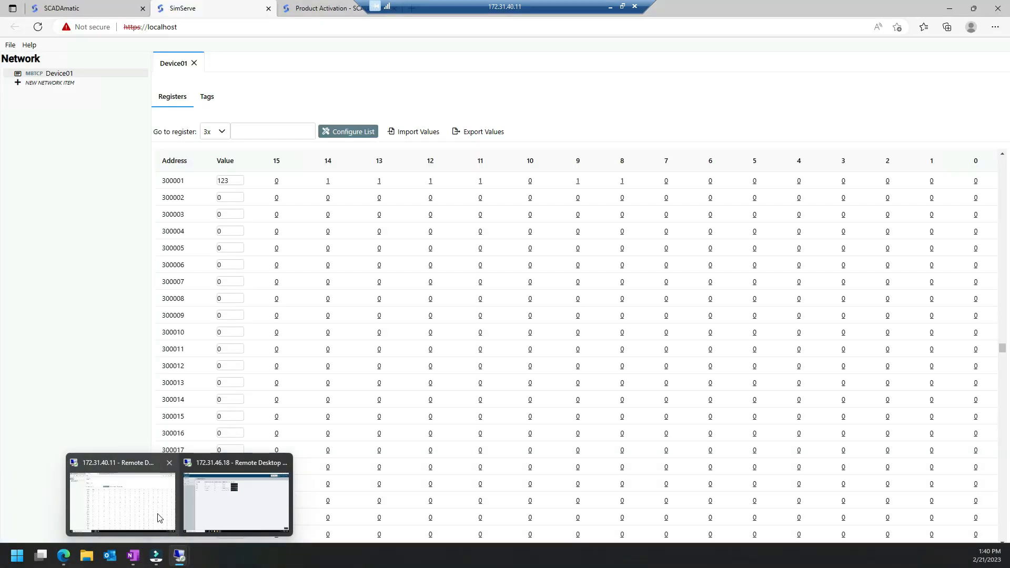
{"action": "left_click", "coordinate": [159, 518]}
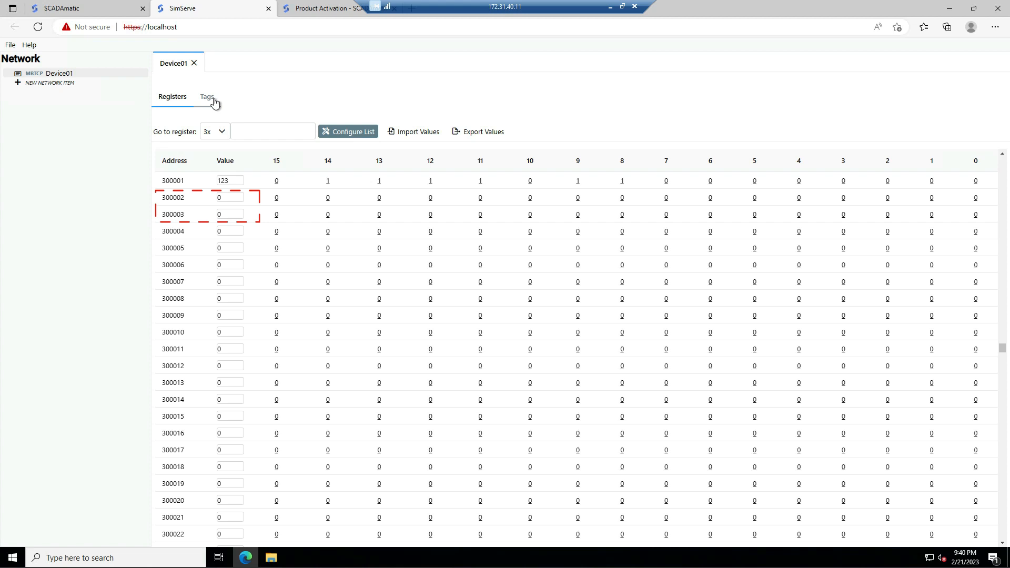
{"action": "left_click", "coordinate": [215, 100]}
{"action": "left_click", "coordinate": [250, 193]}
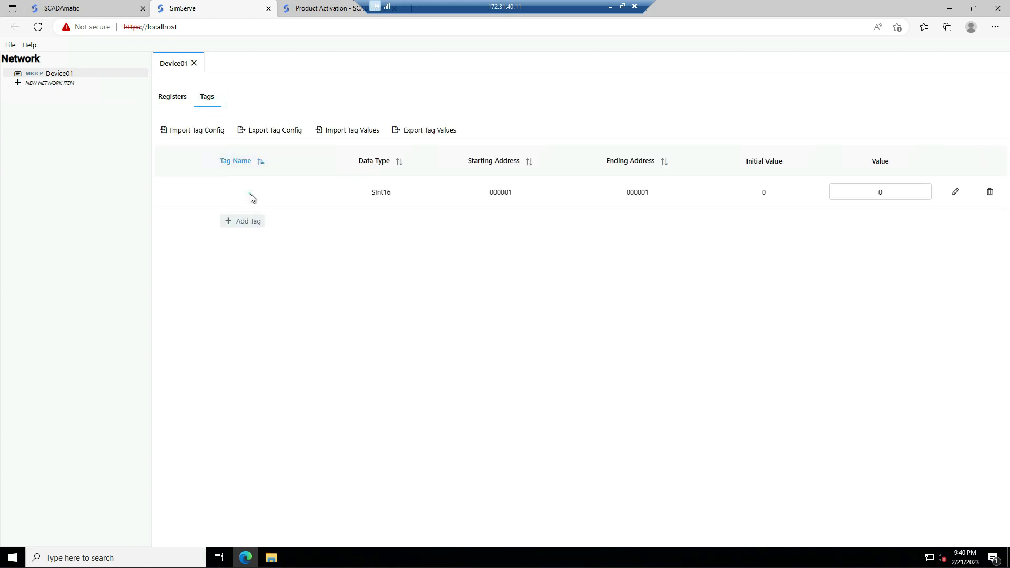
{"action": "left_click", "coordinate": [231, 192]}
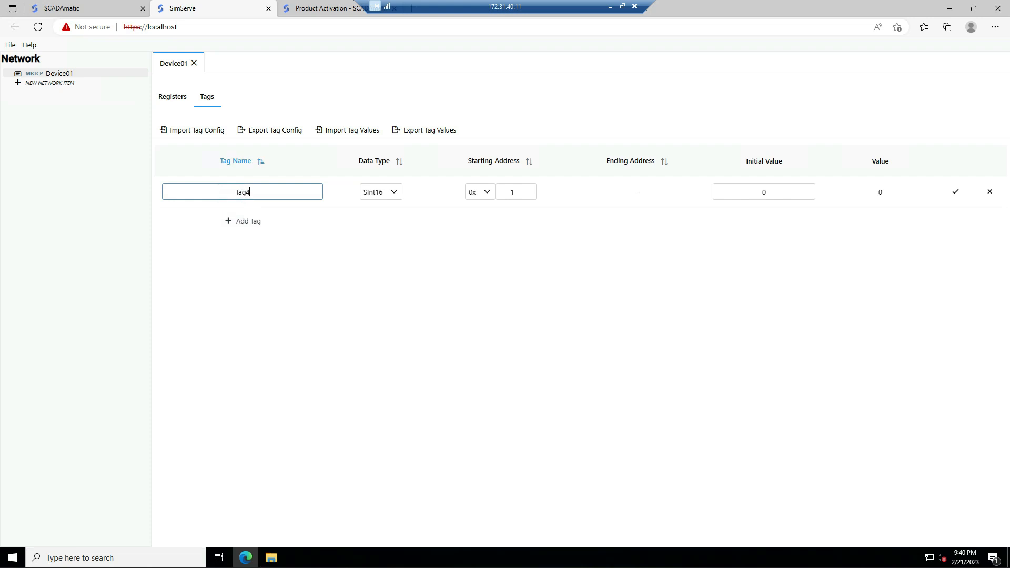
{"action": "left_click", "coordinate": [387, 193]}
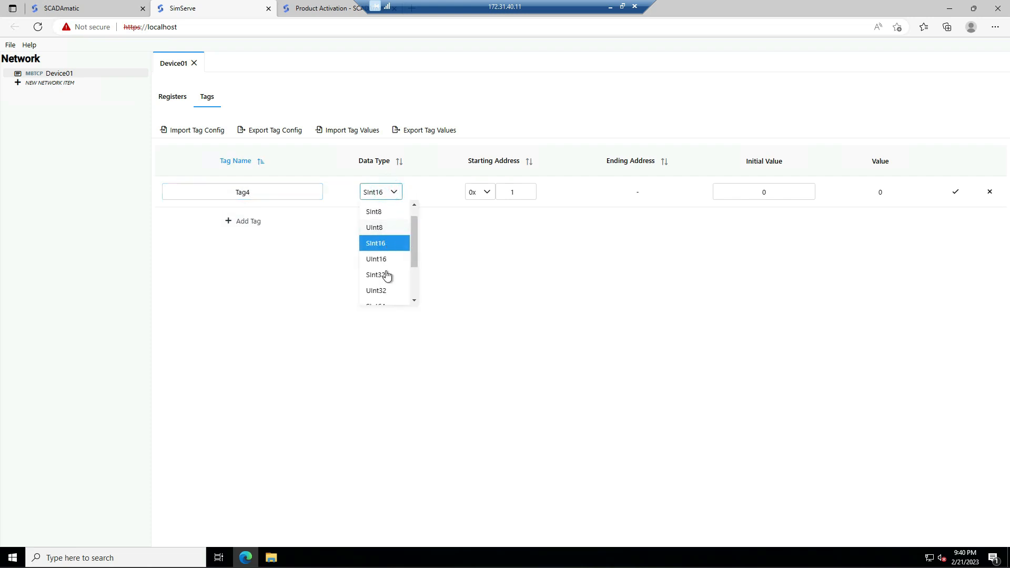
{"action": "left_click", "coordinate": [381, 291]}
- Set Tag4's starting address to register type 3x, address 2, and save the SimServe tag
{"action": "left_click", "coordinate": [478, 193]}
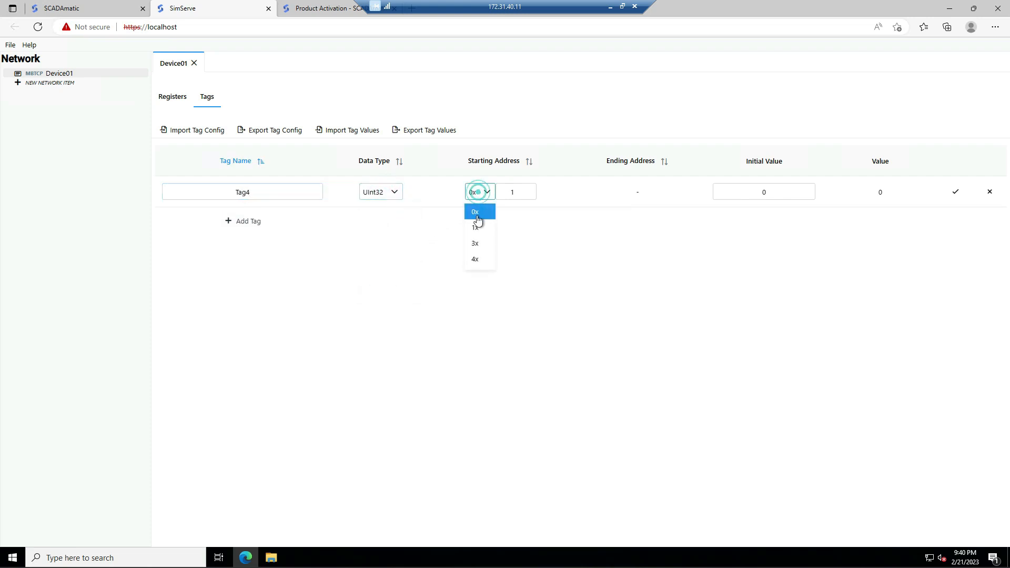
{"action": "left_click", "coordinate": [476, 243]}
{"action": "left_click", "coordinate": [513, 192]}
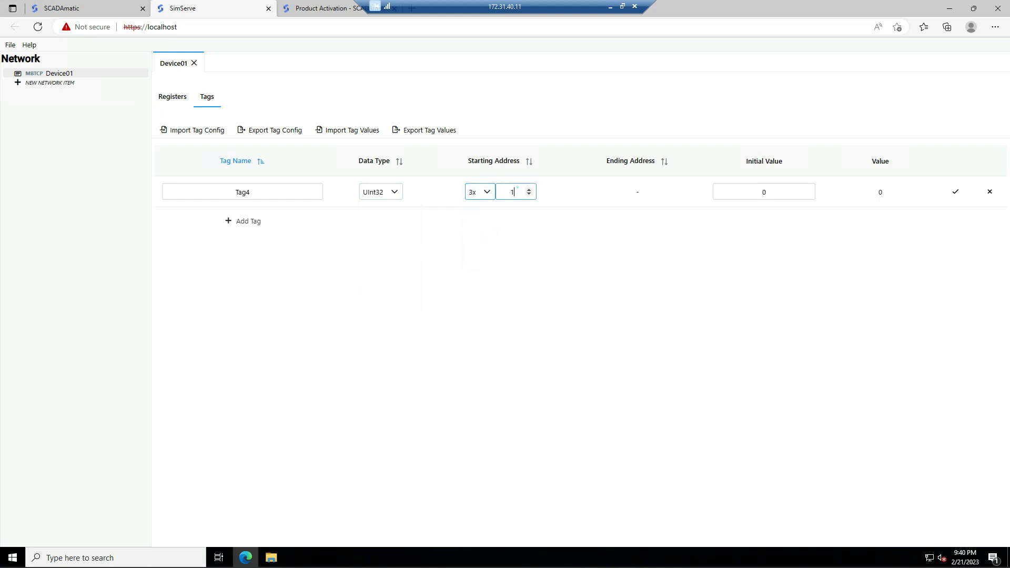
{"action": "key", "text": "BackSpace"}
{"action": "type", "text": "2"}
{"action": "left_click", "coordinate": [955, 191]}
- Set Tag4's value to 123456 in SimServe and inspect how it is stored in the 3x registers
{"action": "double_click", "coordinate": [887, 192]}
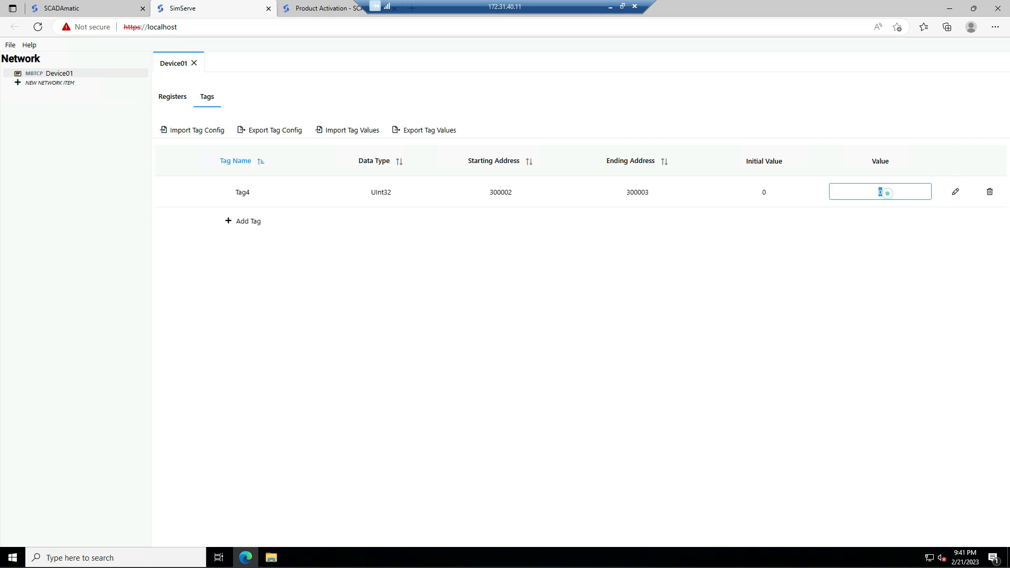
{"action": "type", "text": "123456"}
{"action": "left_click", "coordinate": [889, 256]}
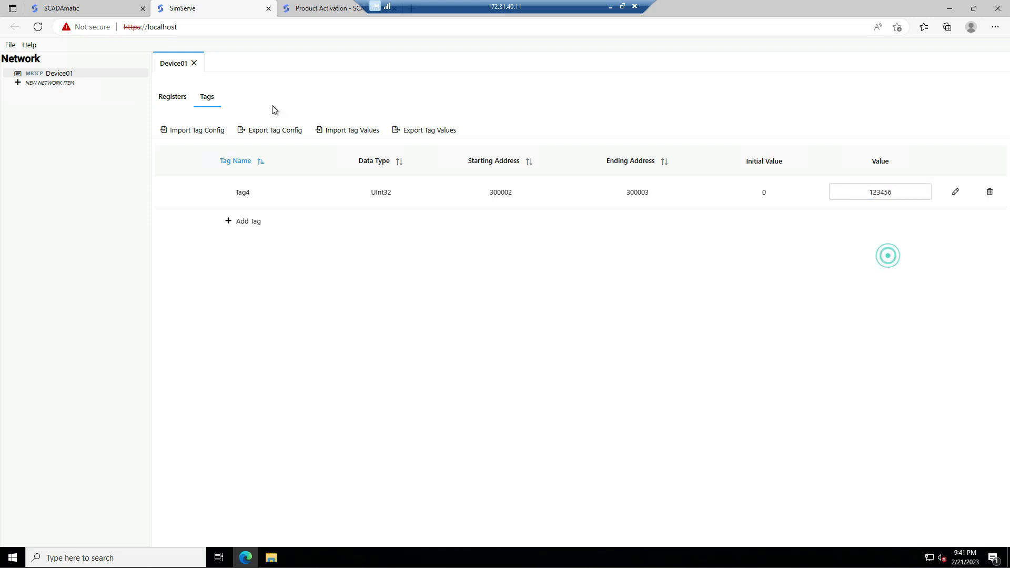
{"action": "left_click", "coordinate": [164, 99]}
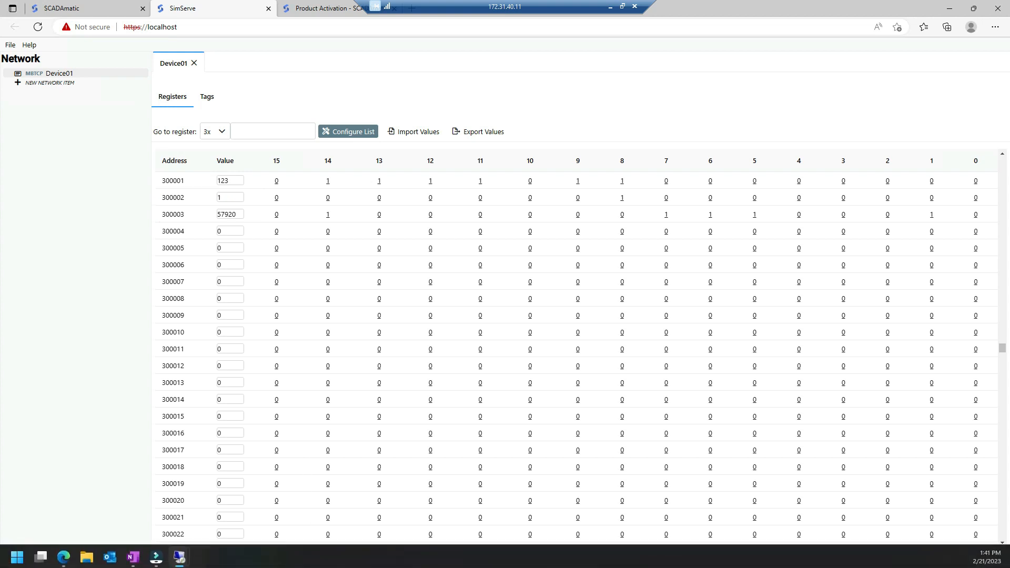
- Check Tag4 in the Perspective session, then start a new standard OPC tag named Tag5 in Ignition Designer
{"action": "mouse_move", "coordinate": [181, 557]}
{"action": "left_click", "coordinate": [195, 519]}
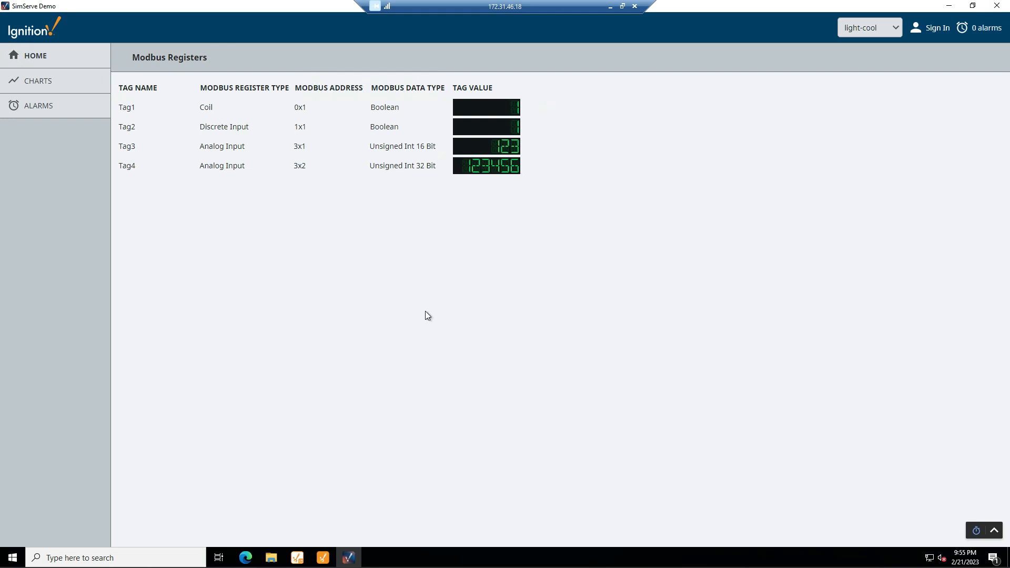
{"action": "left_click", "coordinate": [323, 558]}
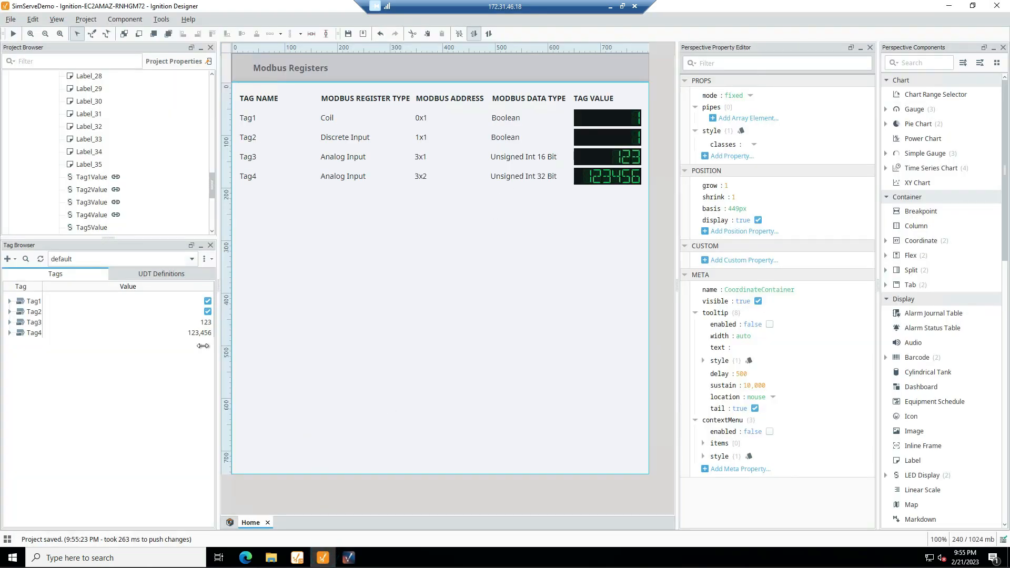
{"action": "left_click", "coordinate": [7, 258]}
{"action": "mouse_move", "coordinate": [64, 331]}
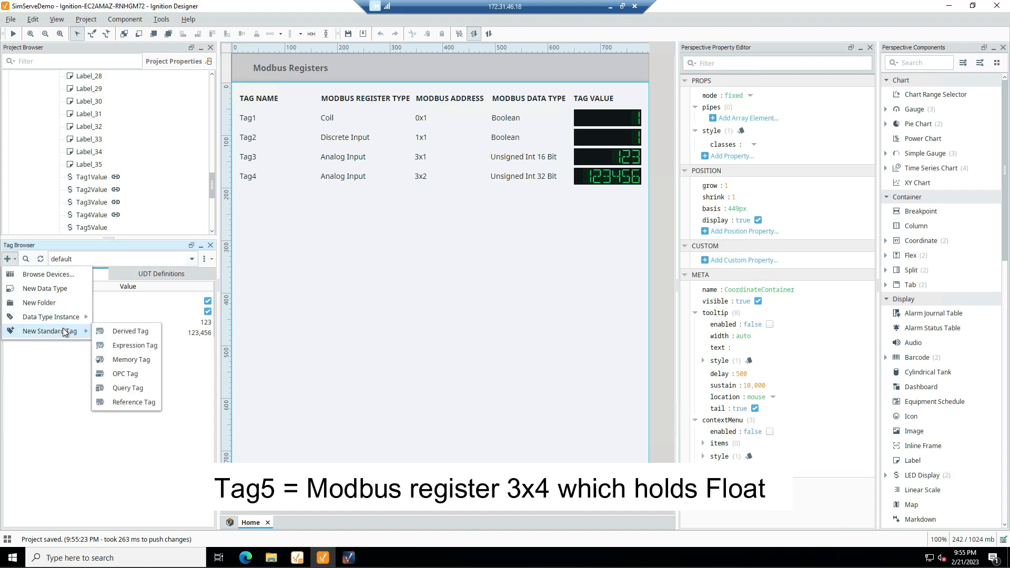
{"action": "left_click", "coordinate": [125, 374]}
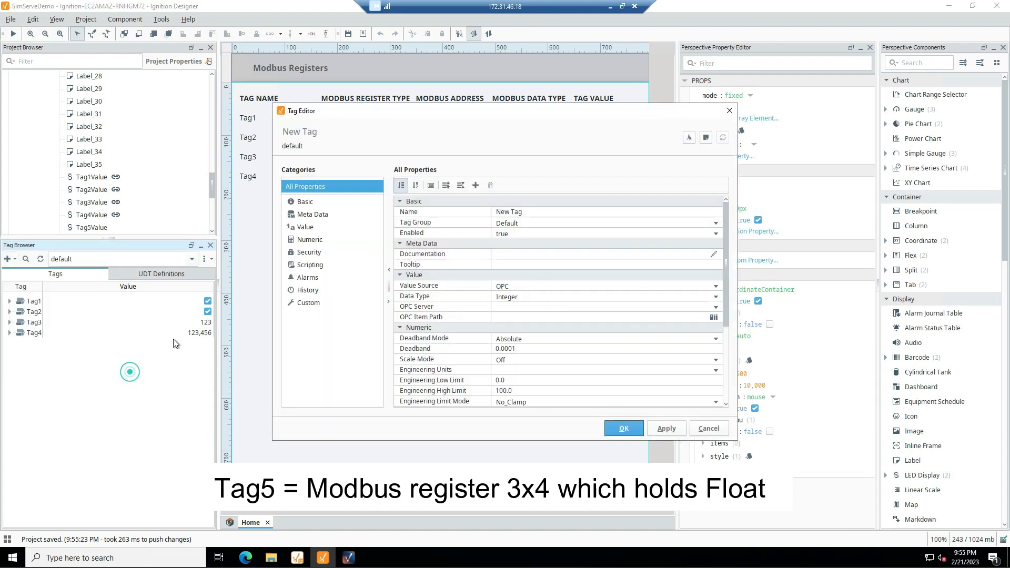
{"action": "double_click", "coordinate": [526, 214]}
{"action": "type", "text": "Tag5"}
- Set Tag5's data type to Float, OPC server to Ignition OPC UA Server, and item path to [Device01]IRF4, and save the tag
{"action": "left_click", "coordinate": [714, 296]}
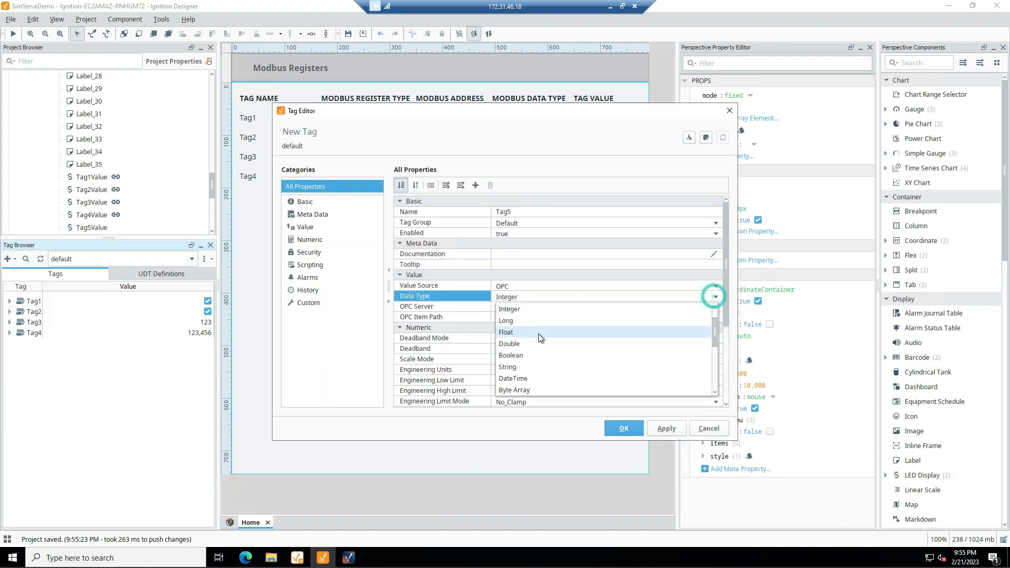
{"action": "left_click", "coordinate": [540, 337]}
{"action": "left_click", "coordinate": [529, 316]}
{"action": "type", "text": "[Device01]IRF4"}
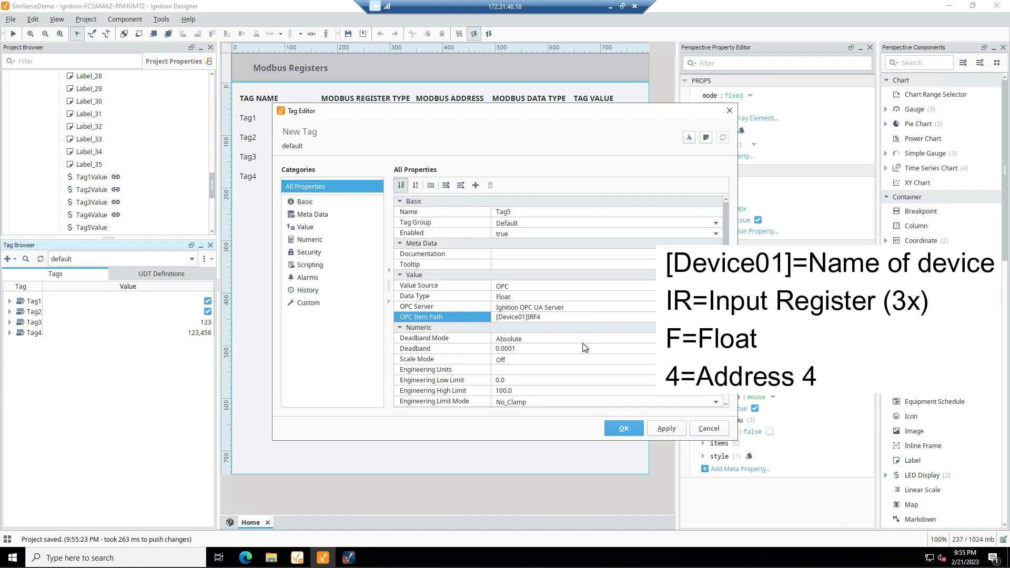
{"action": "left_click", "coordinate": [619, 430]}
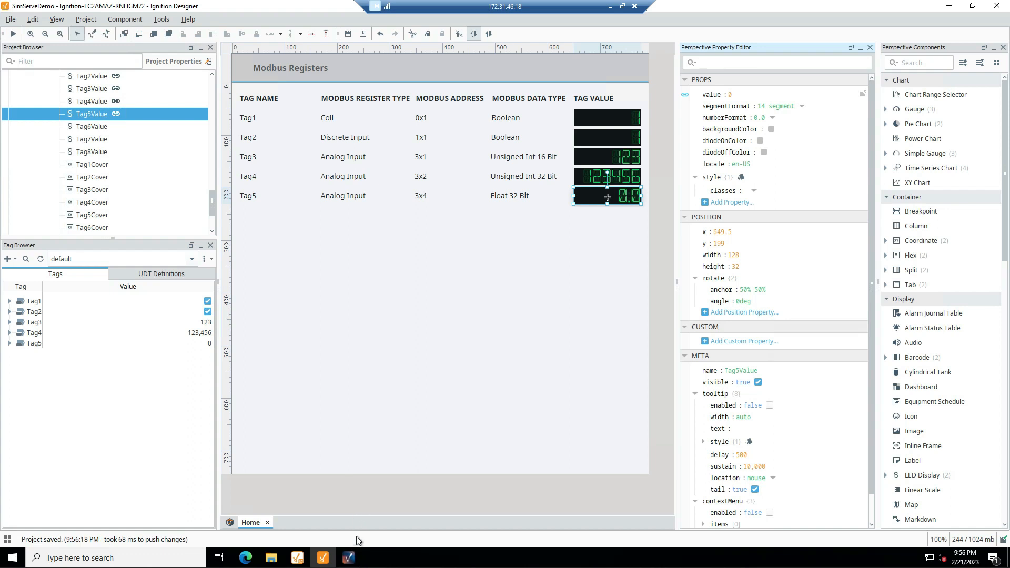
- View Tag5 in the Perspective session, then add a SimServe tag named Tag5 of type FloatSingle at 3x address 4
{"action": "left_click", "coordinate": [356, 555]}
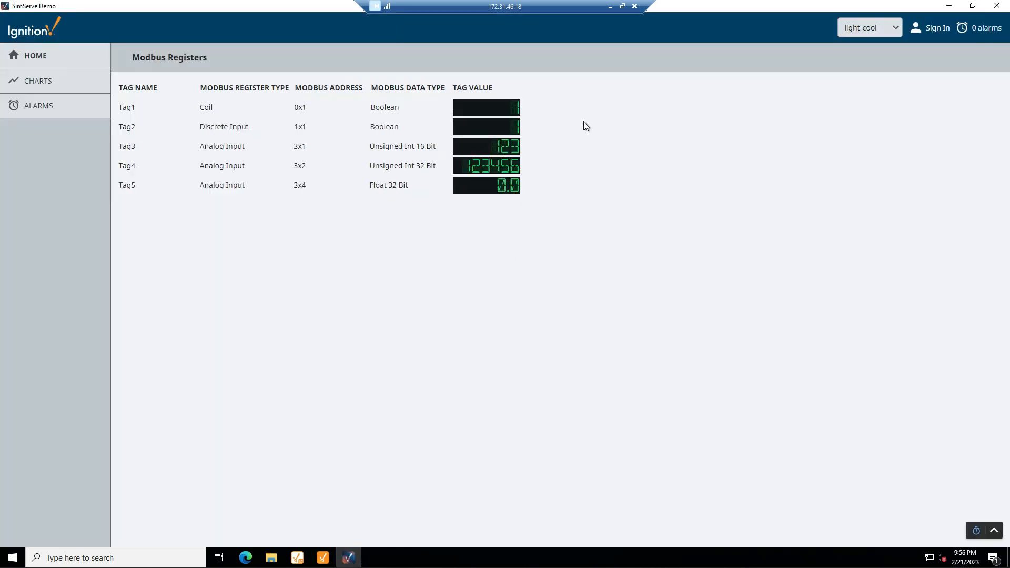
{"action": "left_click", "coordinate": [608, 7]}
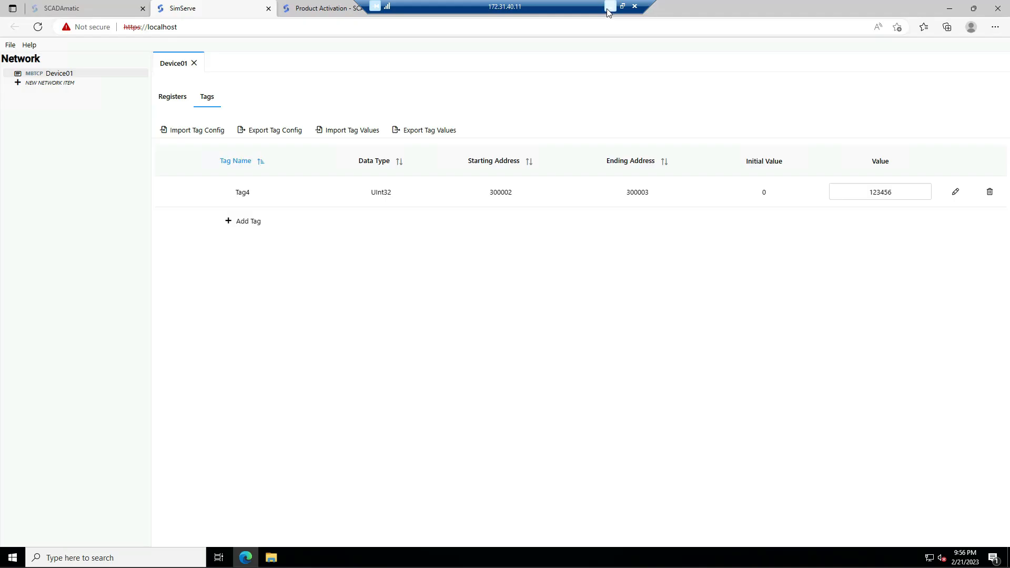
{"action": "left_click", "coordinate": [251, 221]}
{"action": "left_click", "coordinate": [380, 223]}
{"action": "left_click", "coordinate": [390, 315]}
{"action": "left_click", "coordinate": [508, 224]}
{"action": "type", "text": "4"}
{"action": "key", "text": "Return"}
- Set Tag5's value to 123.5 in SimServe
{"action": "double_click", "coordinate": [894, 226]}
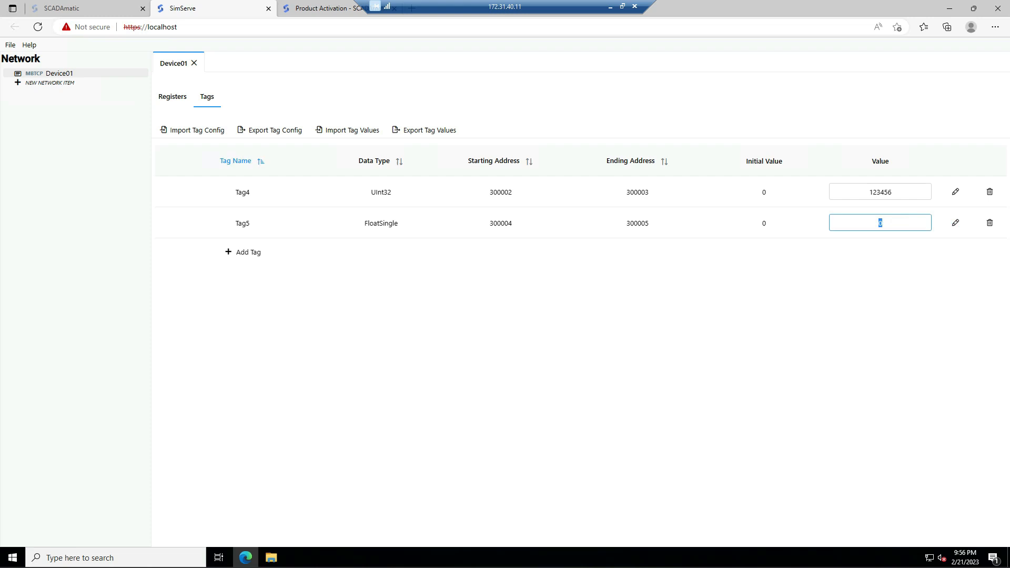
{"action": "type", "text": "123.5"}
{"action": "mouse_move", "coordinate": [179, 559]}
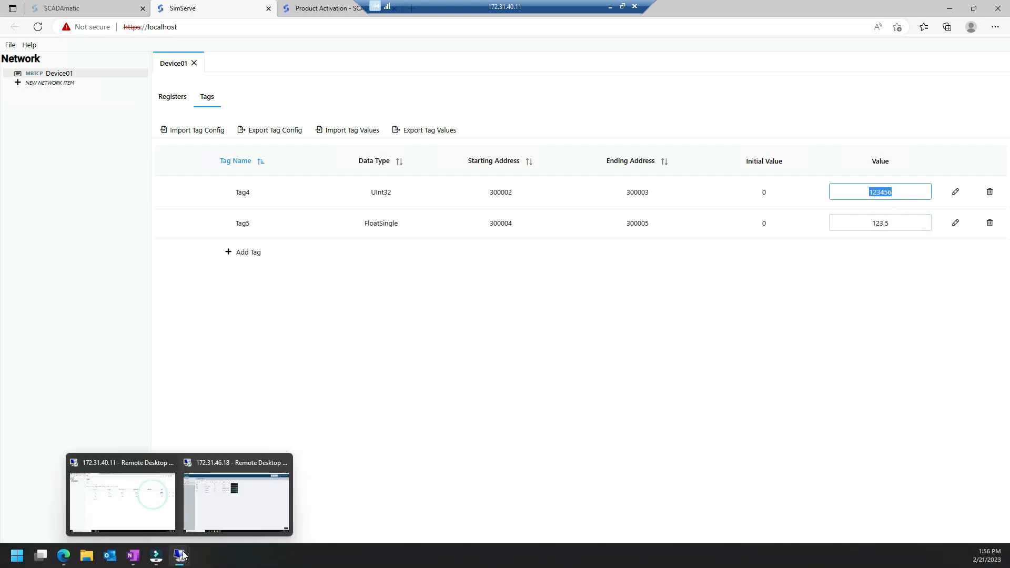
- Check Tag5 in the Perspective session, then start a new standard OPC tag named Tag6 in Ignition Designer
{"action": "left_click", "coordinate": [231, 492]}
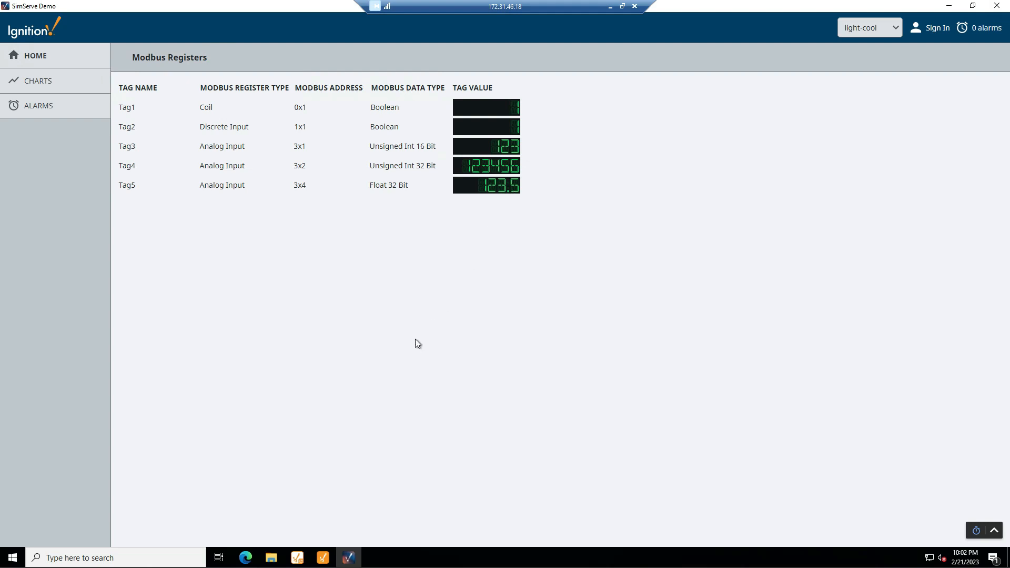
{"action": "left_click", "coordinate": [323, 558]}
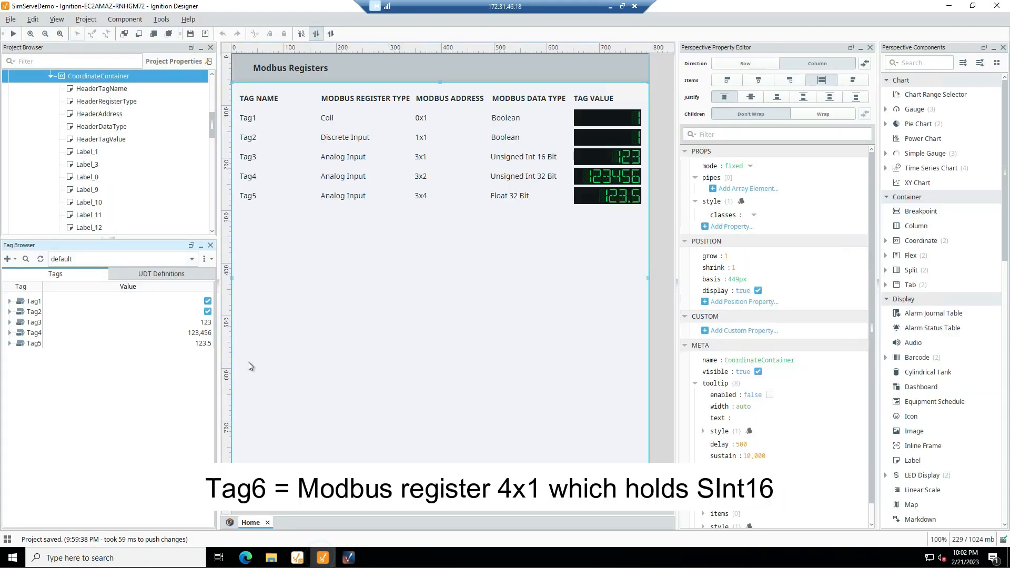
{"action": "left_click", "coordinate": [11, 260]}
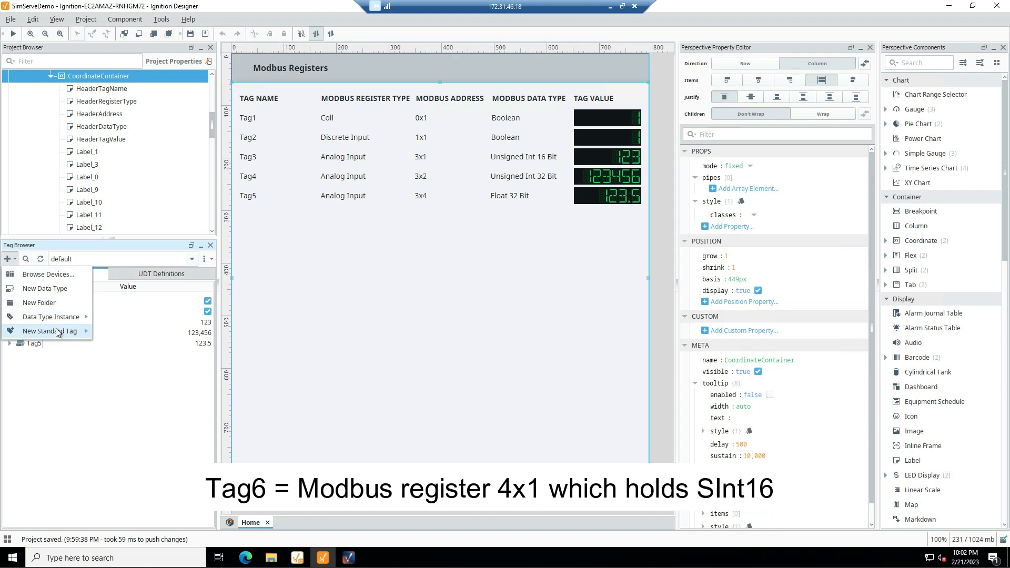
{"action": "mouse_move", "coordinate": [58, 331]}
{"action": "left_click", "coordinate": [126, 374]}
{"action": "type", "text": "Tag6"}
- Set Tag6's OPC server to Ignition OPC UA Server and its item path to [Device01]HR1, and save the tag
{"action": "left_click", "coordinate": [715, 306]}
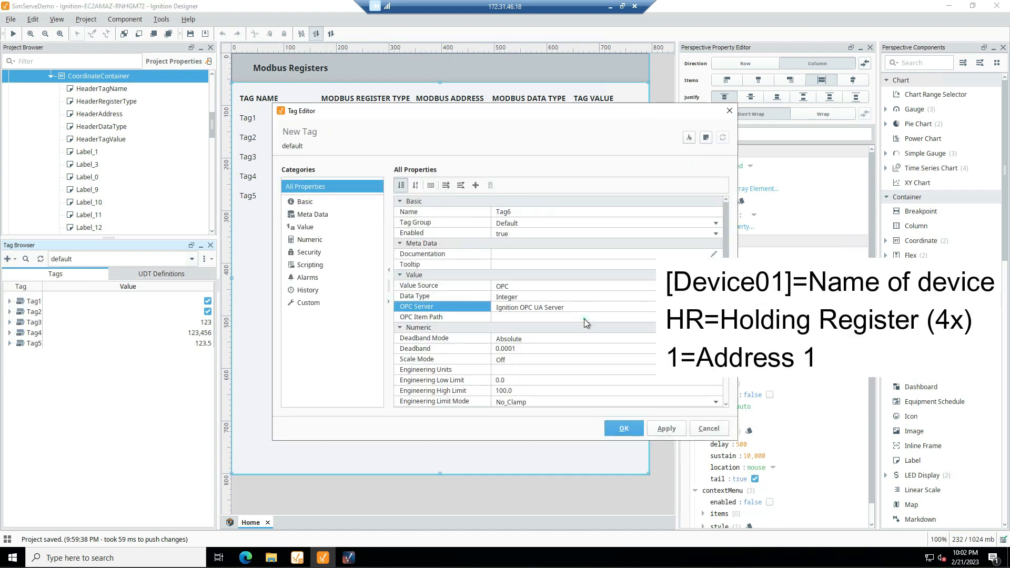
{"action": "left_click", "coordinate": [568, 317]}
{"action": "type", "text": "[De"}
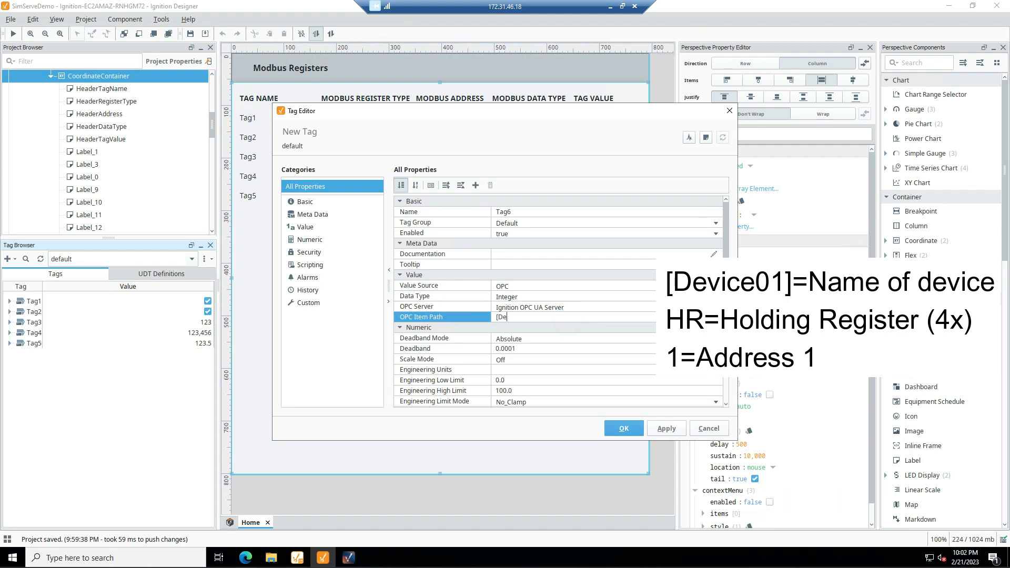
{"action": "type", "text": "vice01]HR1"}
{"action": "left_click", "coordinate": [623, 428]}
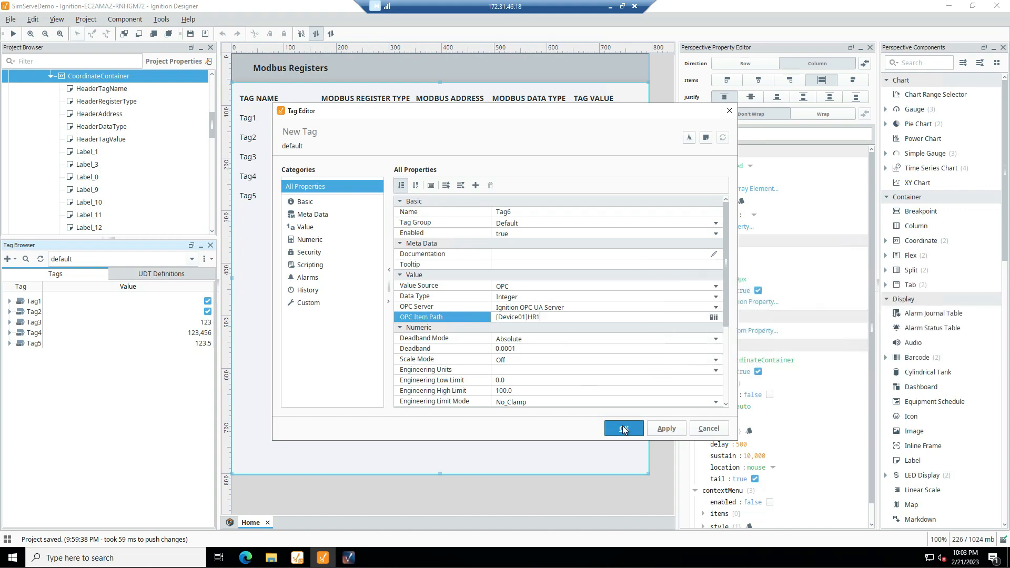
- Hide the cover over the Tag6 row and bind Tag6Value's value property directly to Tag6, saving the project
{"action": "left_click", "coordinate": [177, 227]}
{"action": "left_click", "coordinate": [758, 347]}
{"action": "left_click", "coordinate": [91, 127]}
{"action": "left_click", "coordinate": [685, 95]}
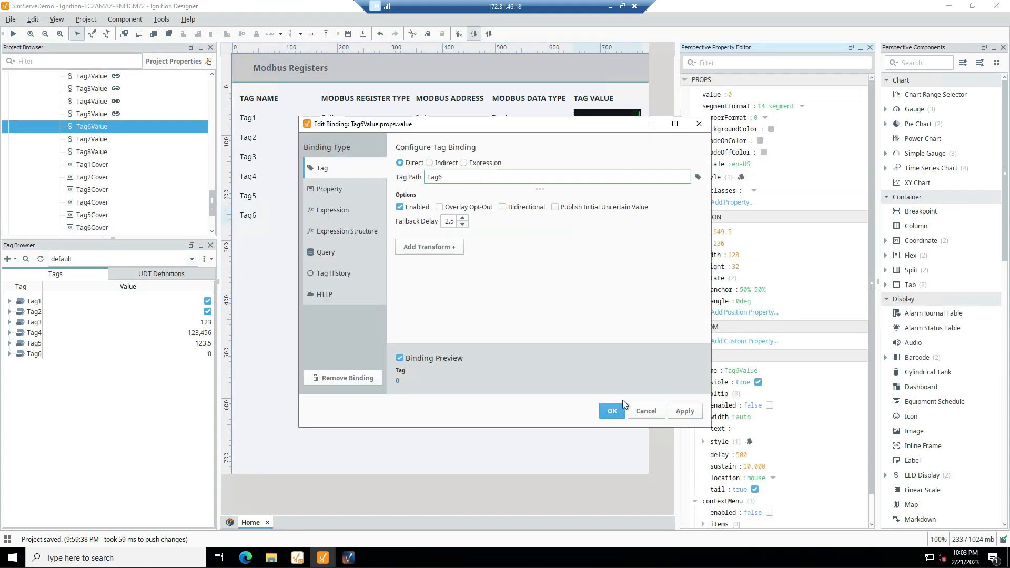
{"action": "left_click", "coordinate": [614, 411]}
{"action": "left_click", "coordinate": [10, 20]}
{"action": "left_click", "coordinate": [24, 61]}
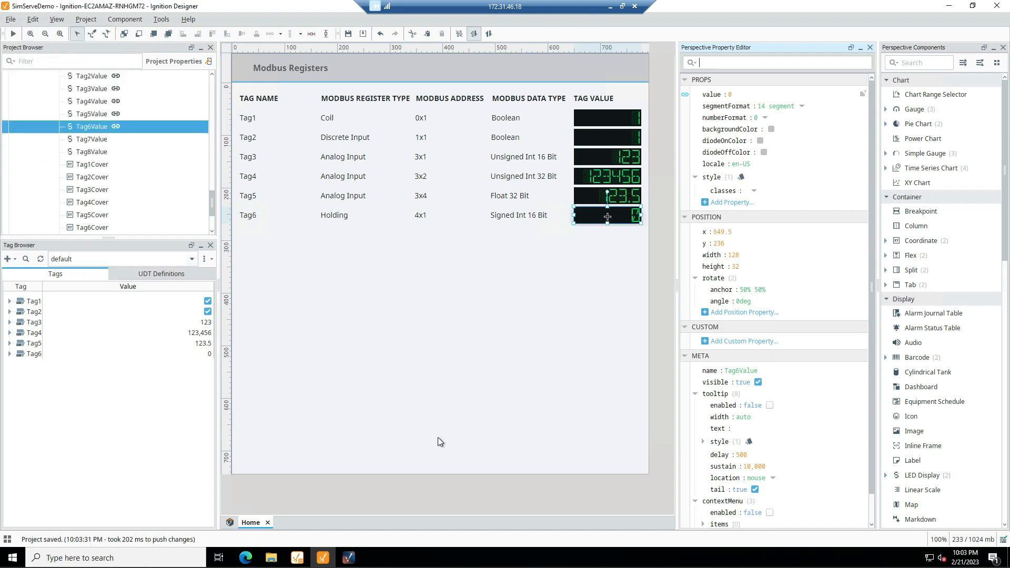
- View Tag6 in the Perspective session, then add a SimServe tag named Tag6 of type SInt16 at 4x address 1
{"action": "left_click", "coordinate": [347, 559]}
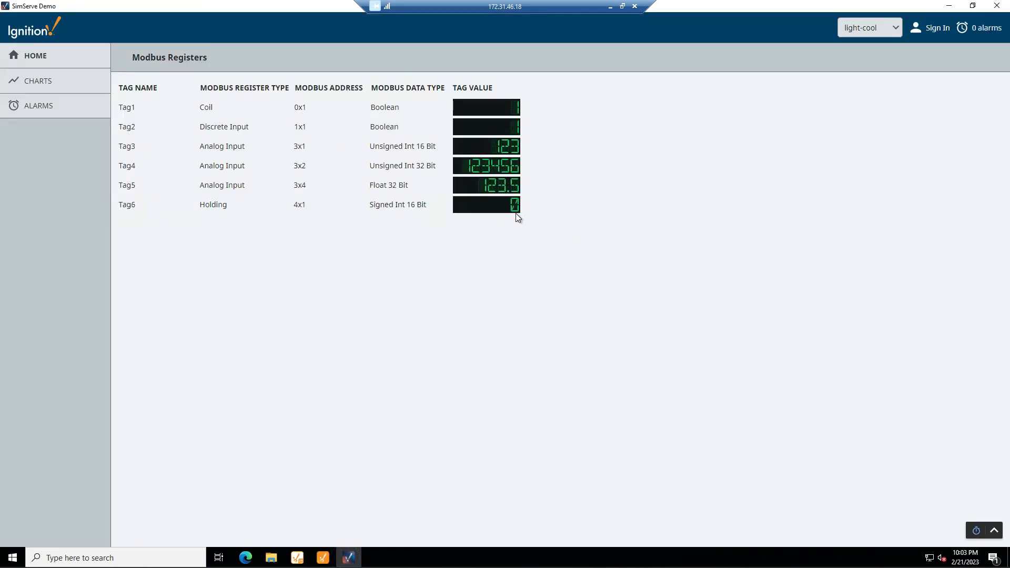
{"action": "left_click", "coordinate": [609, 6]}
{"action": "left_click", "coordinate": [260, 252]}
{"action": "left_click", "coordinate": [244, 254]}
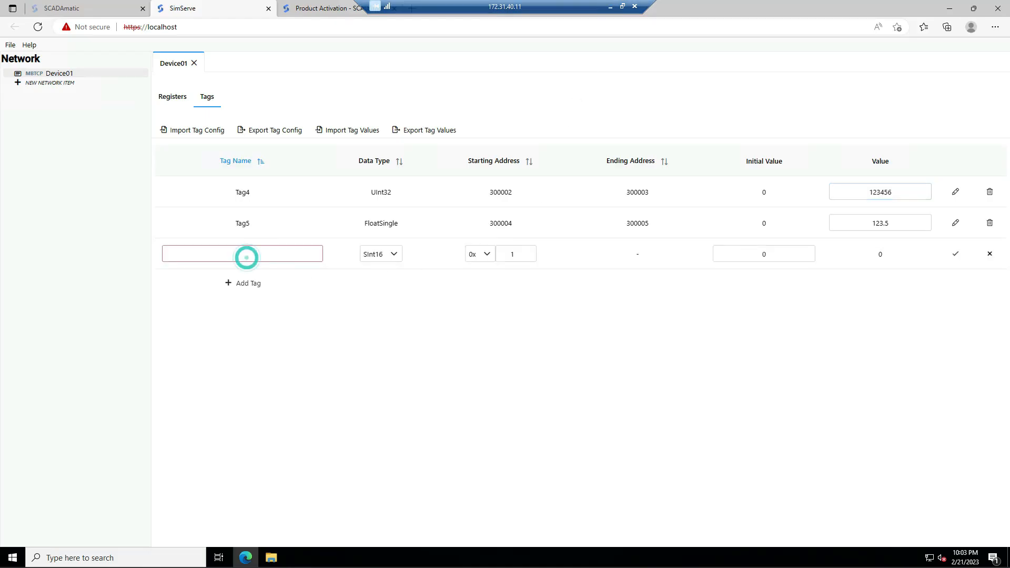
{"action": "type", "text": "Tag6"}
{"action": "left_click", "coordinate": [485, 255]}
{"action": "left_click", "coordinate": [480, 321]}
{"action": "left_click", "coordinate": [951, 254]}
- Set Tag6's value to 321 in SimServe
{"action": "left_click", "coordinate": [889, 254]}
{"action": "type", "text": "321"}
{"action": "left_click", "coordinate": [932, 320]}
- Check Tag6 in the Perspective session, then start a new standard OPC tag named Tag7 in Ignition Designer
{"action": "mouse_move", "coordinate": [232, 567]}
{"action": "mouse_move", "coordinate": [198, 555]}
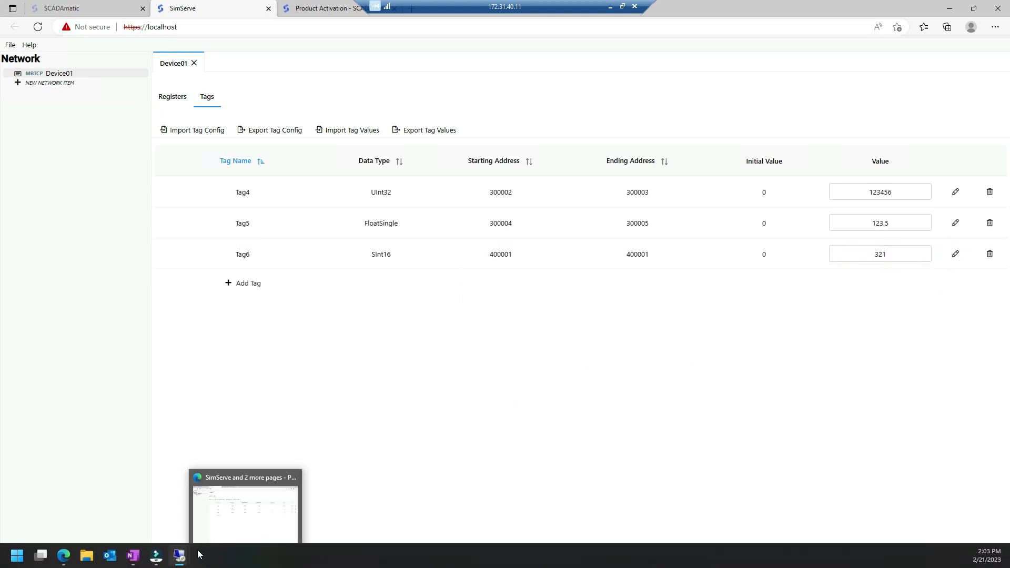
{"action": "left_click", "coordinate": [225, 518]}
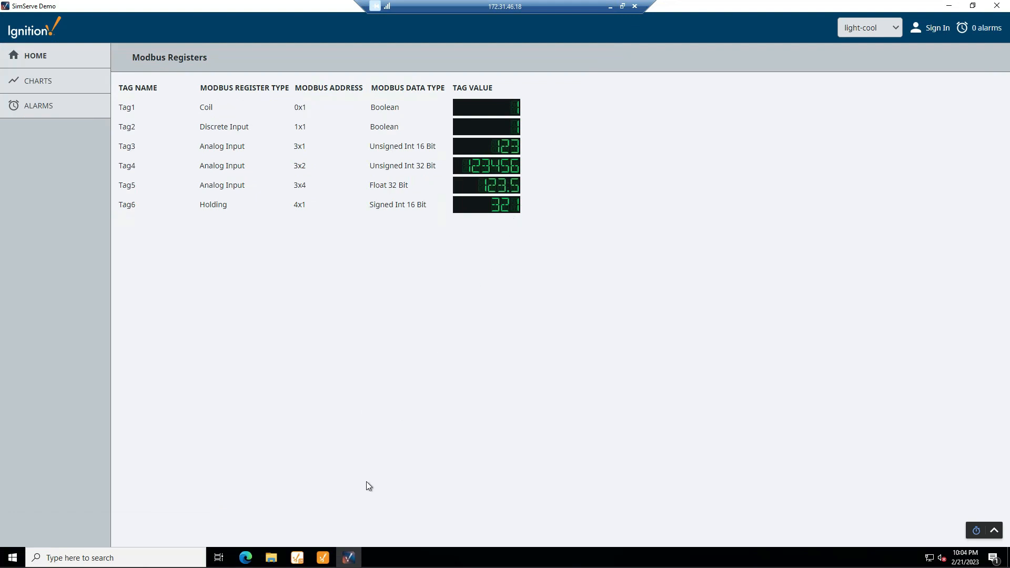
{"action": "mouse_move", "coordinate": [314, 556]}
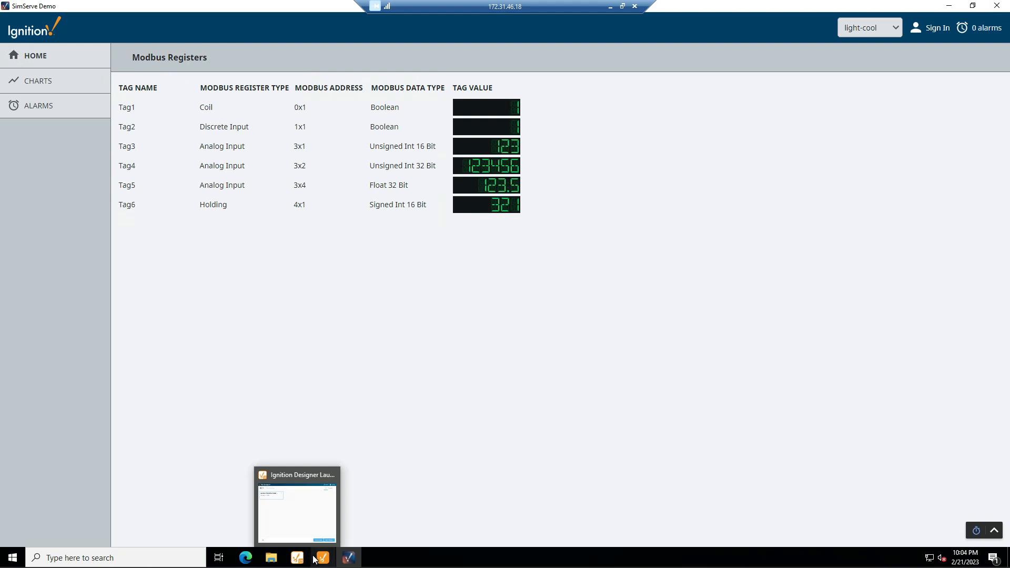
{"action": "left_click", "coordinate": [320, 558]}
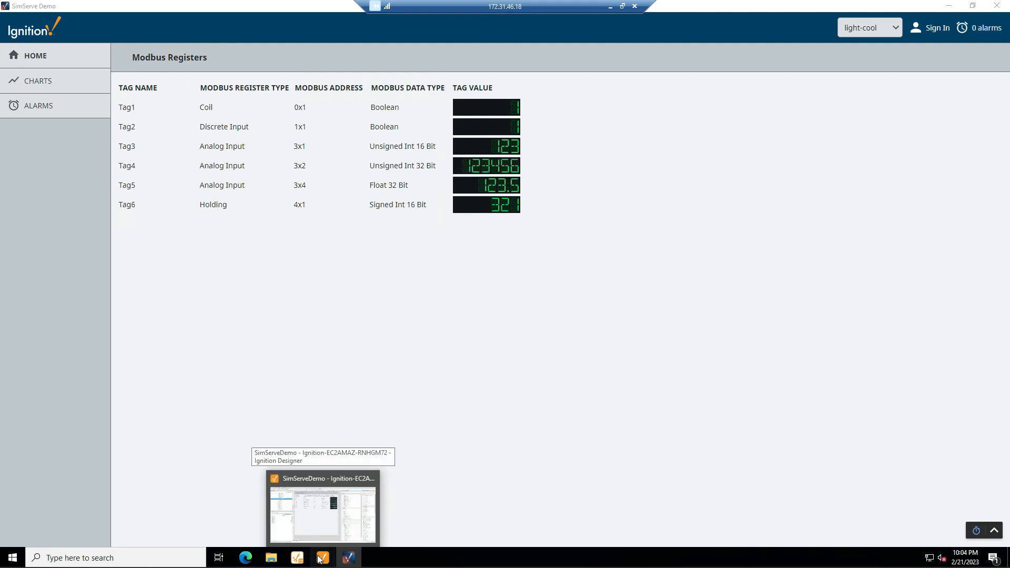
{"action": "left_click", "coordinate": [7, 259]}
{"action": "mouse_move", "coordinate": [65, 331]}
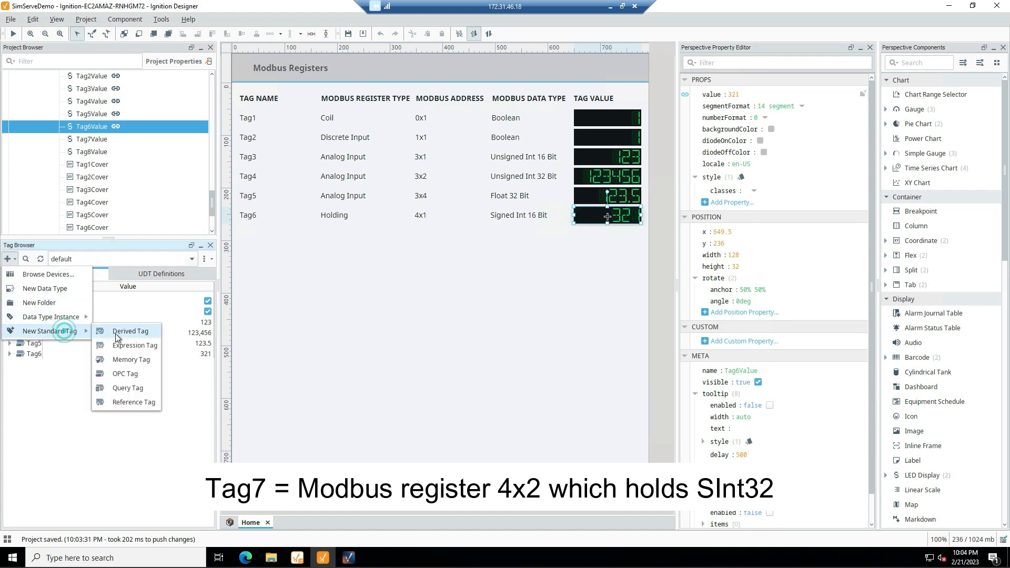
{"action": "left_click", "coordinate": [138, 373]}
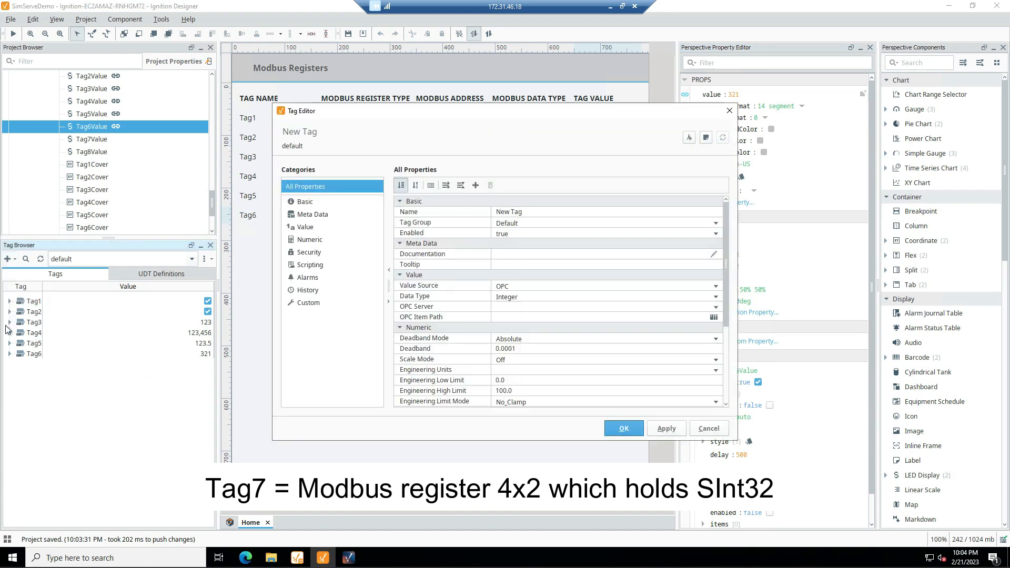
{"action": "left_click", "coordinate": [546, 211]}
{"action": "type", "text": "Tag7"}
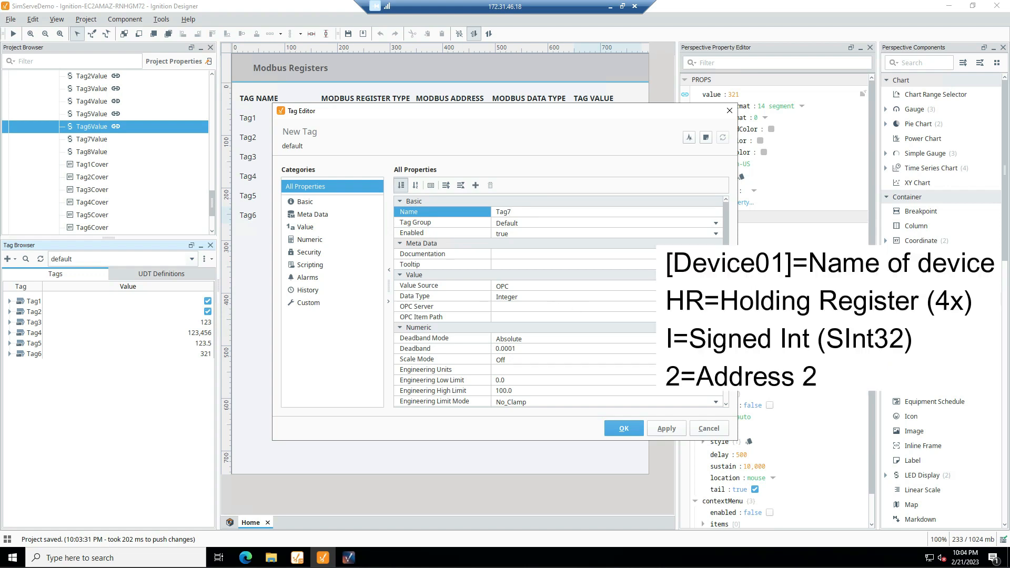
- Set Tag7's OPC server to Ignition OPC UA Server and its item path to [Device01]HRI2, and save the tag
{"action": "left_click", "coordinate": [599, 318]}
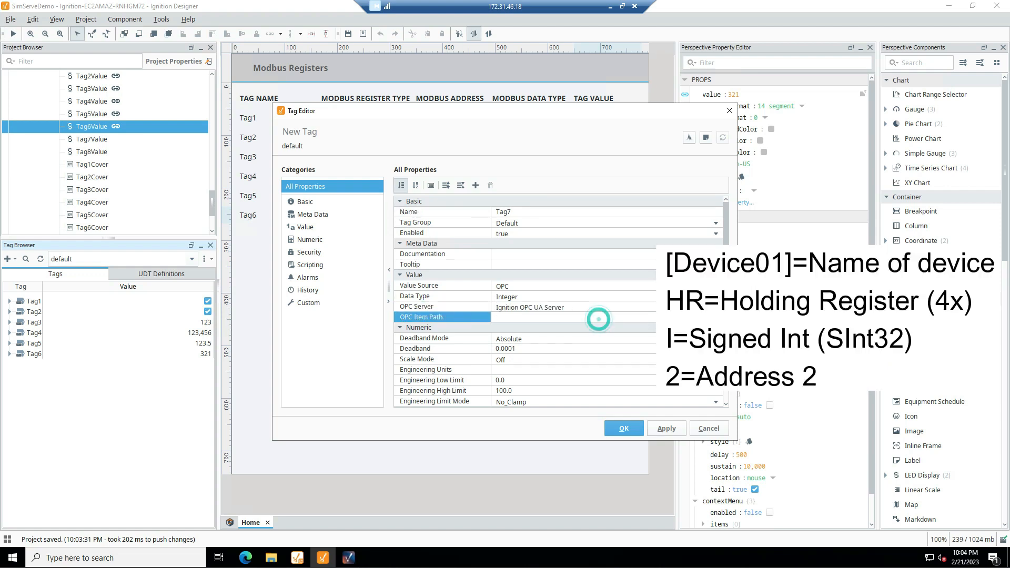
{"action": "type", "text": "[Device0"}
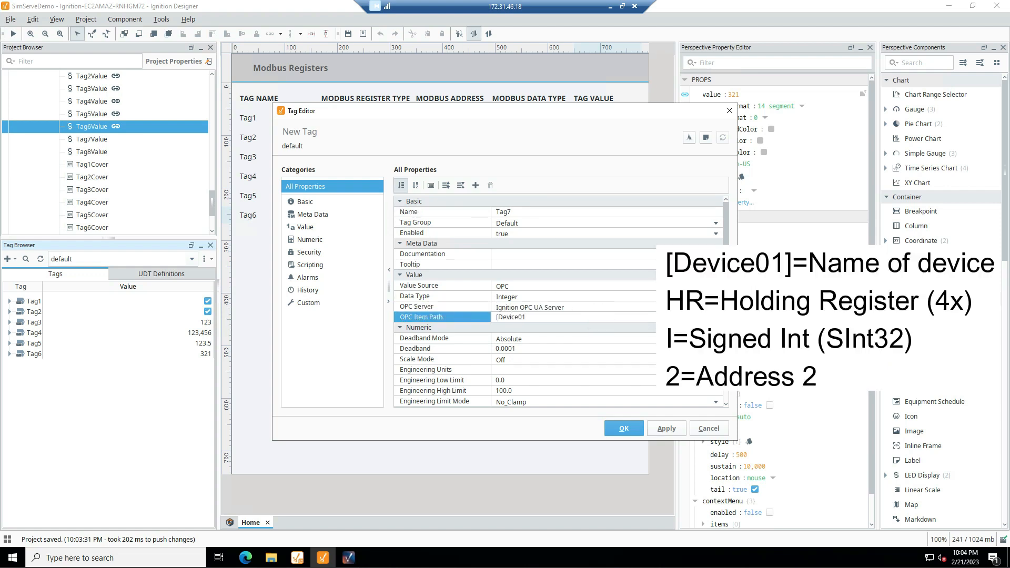
{"action": "type", "text": "HRI2"}
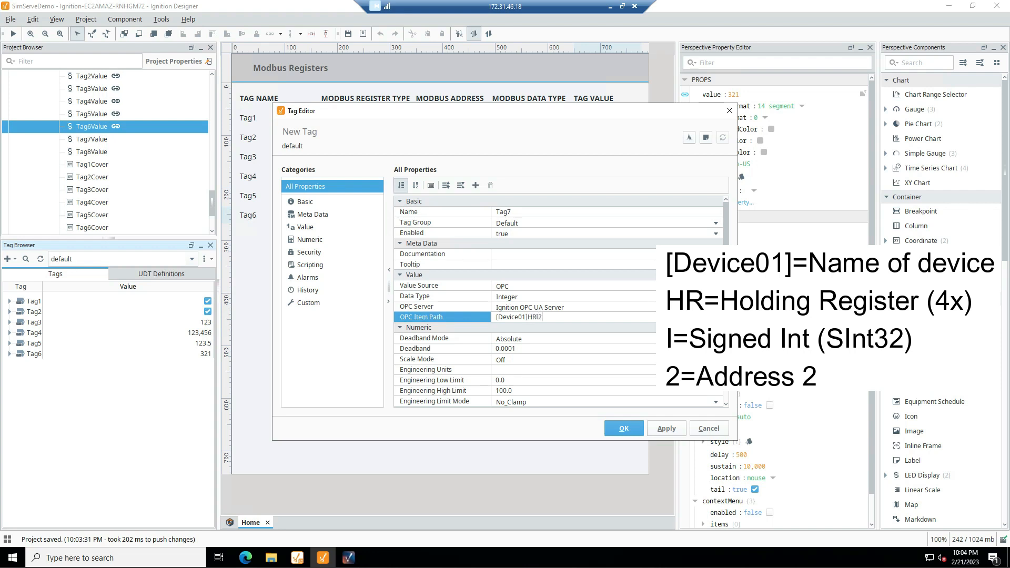
{"action": "left_click", "coordinate": [618, 430]}
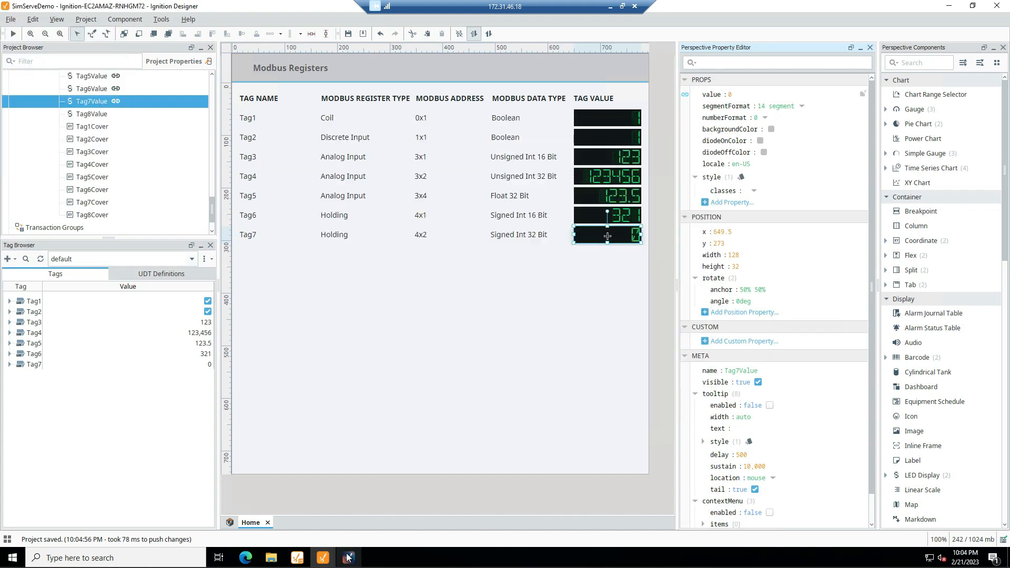
- View Tag7 in the Perspective session, then add a SimServe tag named Tag7 of type SInt32 at 4x address 2
{"action": "mouse_move", "coordinate": [348, 556]}
{"action": "left_click", "coordinate": [352, 536]}
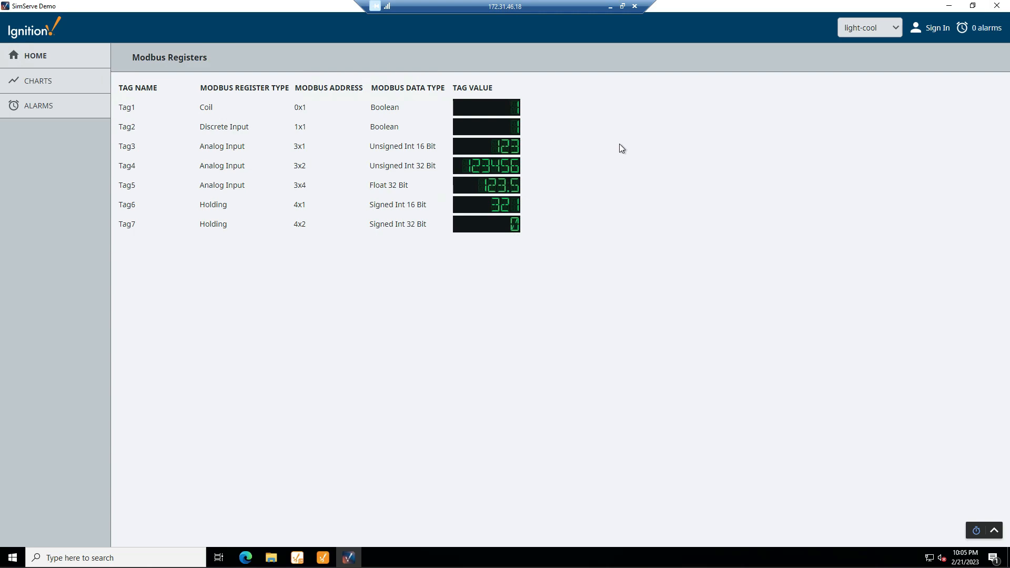
{"action": "left_click", "coordinate": [610, 7]}
{"action": "left_click", "coordinate": [257, 284]}
{"action": "left_click", "coordinate": [392, 284]}
{"action": "left_click", "coordinate": [384, 383]}
{"action": "left_click", "coordinate": [483, 284]}
{"action": "left_click", "coordinate": [478, 352]}
{"action": "left_click", "coordinate": [529, 283]}
{"action": "left_click", "coordinate": [955, 285]}
- Set Tag7's value to 321321 in SimServe
{"action": "double_click", "coordinate": [880, 285]}
{"action": "type", "text": "321321"}
{"action": "left_click", "coordinate": [903, 325]}
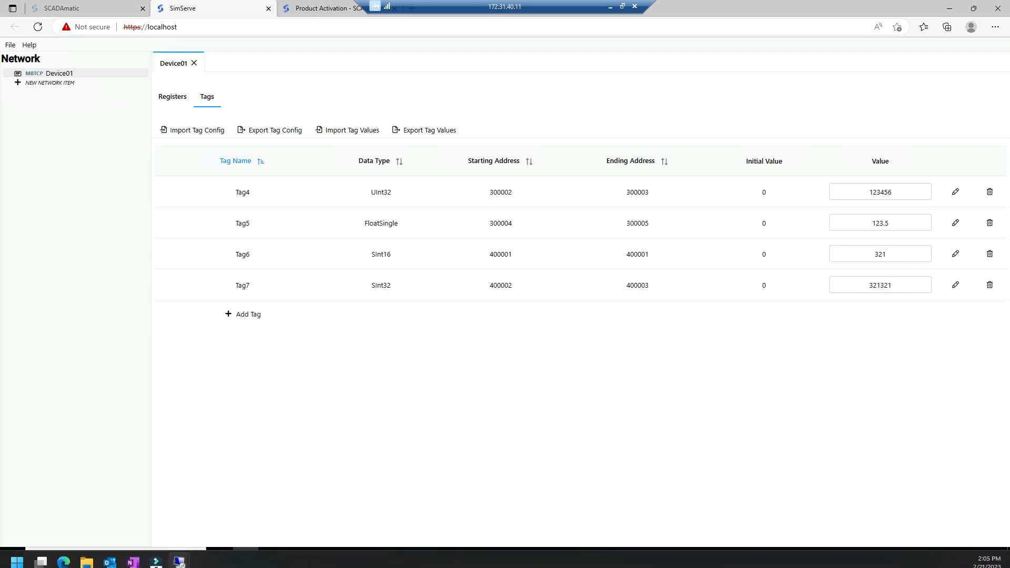
- Check Tag7 in the Perspective session, then start a new standard OPC tag named Tag8 in Ignition Designer
{"action": "mouse_move", "coordinate": [185, 562]}
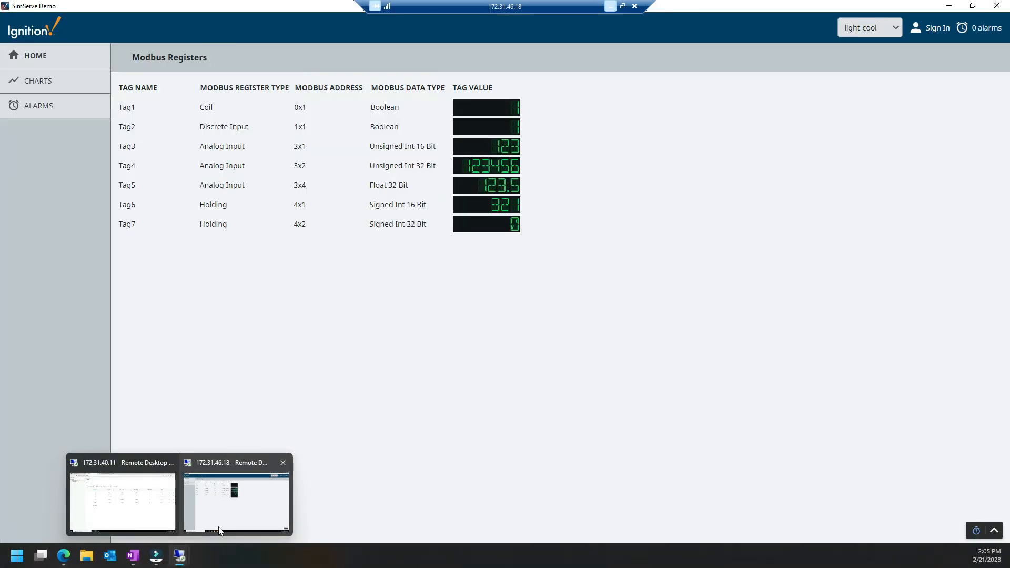
{"action": "left_click", "coordinate": [237, 499]}
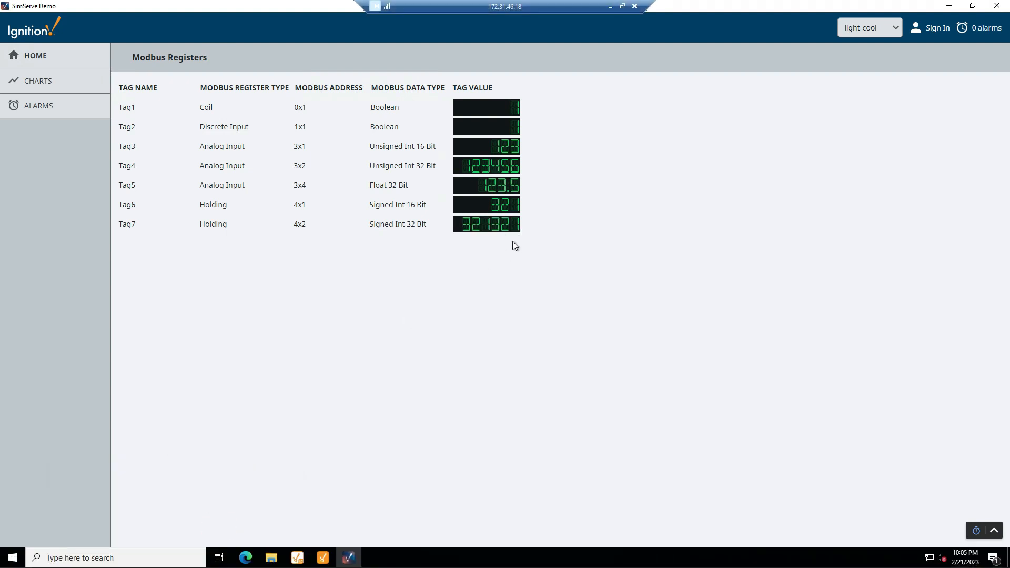
{"action": "left_click", "coordinate": [322, 557]}
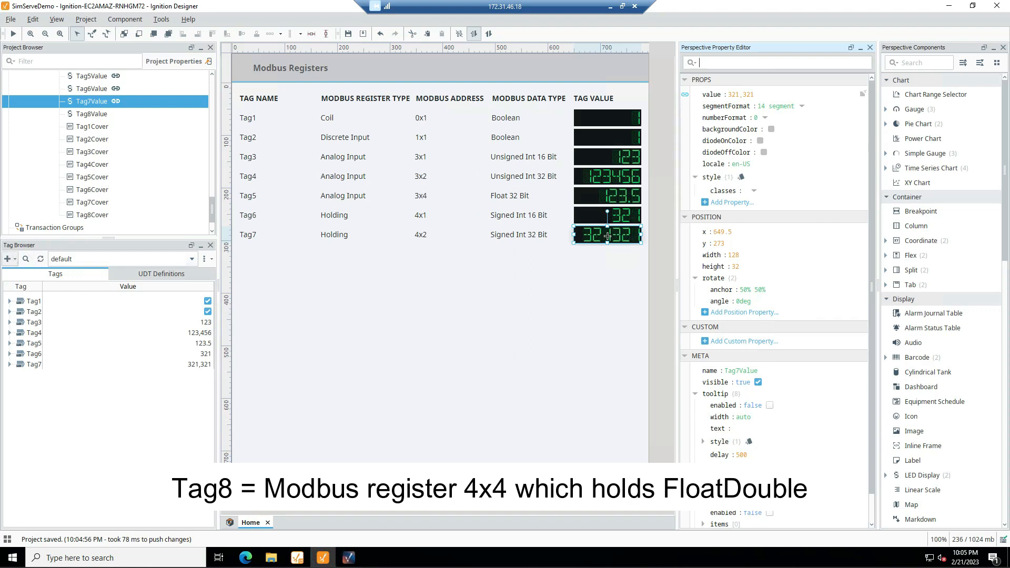
{"action": "left_click", "coordinate": [10, 259]}
{"action": "mouse_move", "coordinate": [50, 331]}
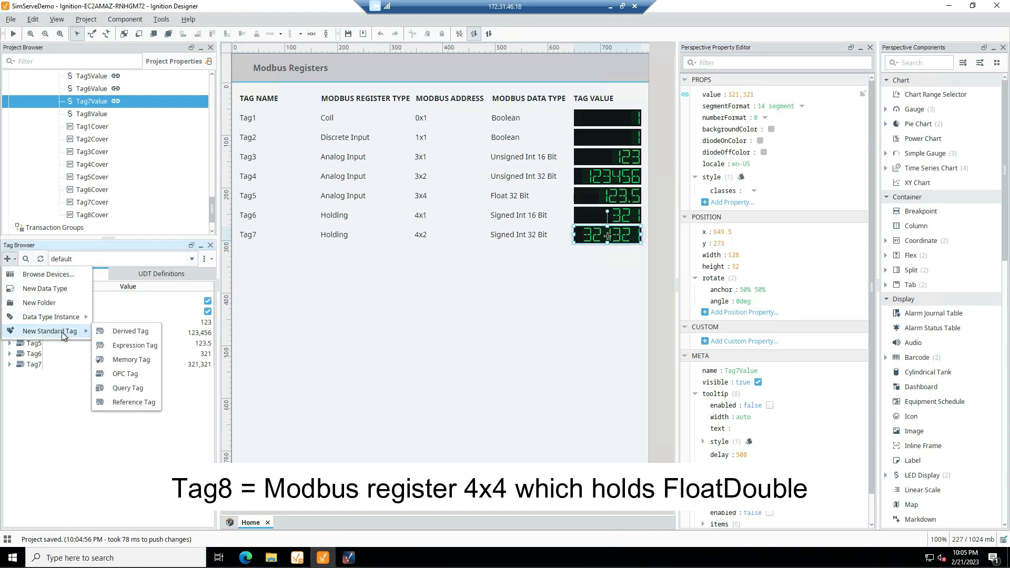
{"action": "left_click", "coordinate": [126, 330]}
- Set Tag8's data type to Double, OPC server to Ignition OPC UA Server, and item path to [Device01]HRD4, and save the tag
{"action": "left_click", "coordinate": [621, 298]}
{"action": "left_click", "coordinate": [527, 345]}
{"action": "left_click", "coordinate": [622, 308]}
{"action": "left_click", "coordinate": [622, 320]}
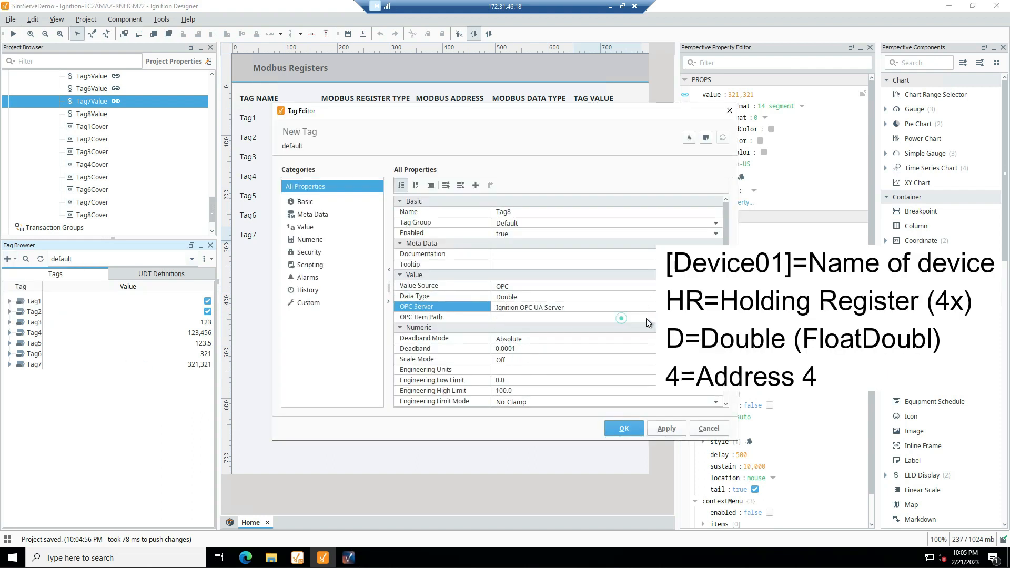
{"action": "left_click", "coordinate": [648, 318]}
{"action": "type", "text": "[Device01"}
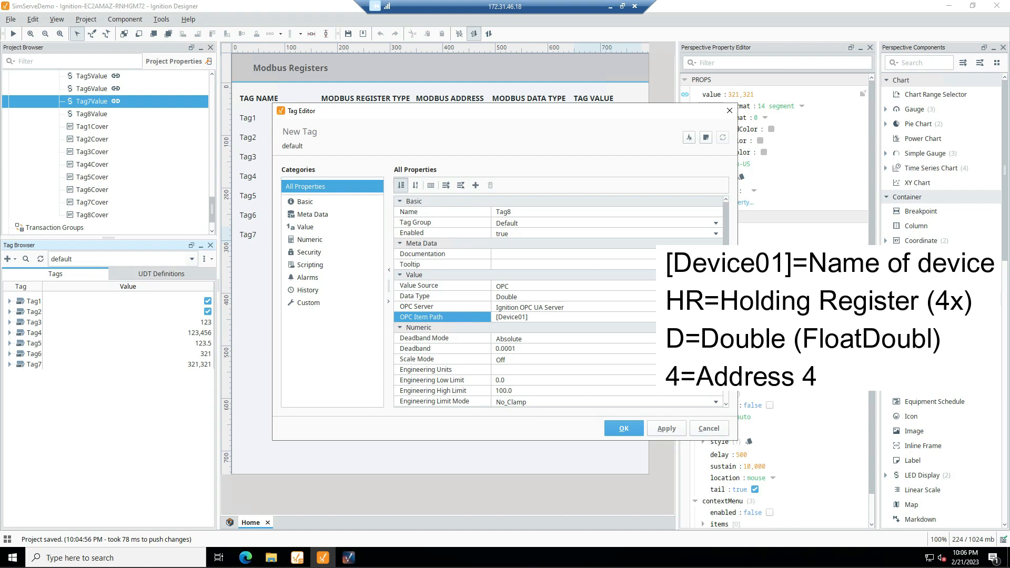
{"action": "type", "text": "]HRD4"}
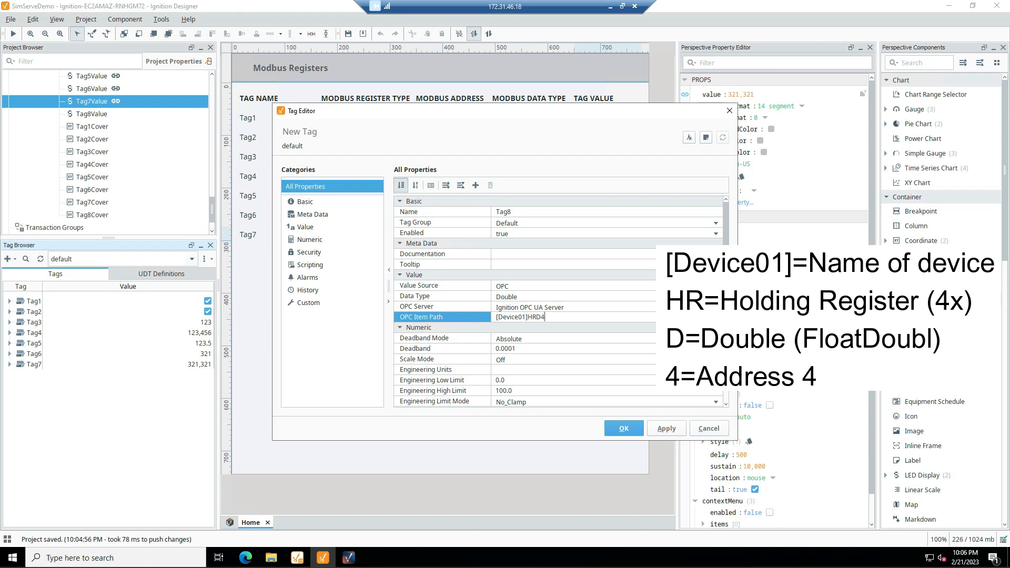
{"action": "left_click", "coordinate": [638, 429]}
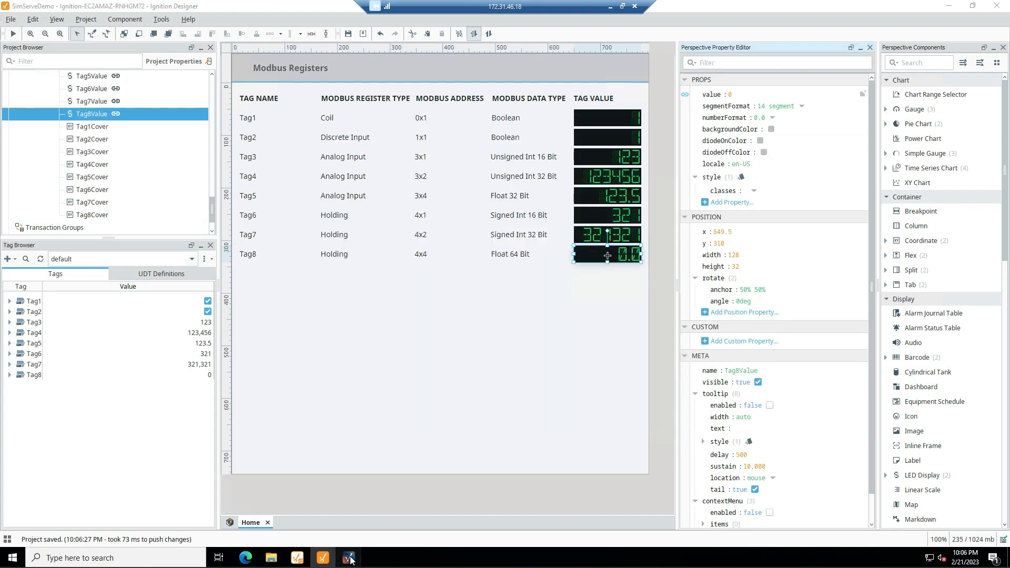
- View Tag8 in the Perspective session, then add a SimServe tag named Tag8 of type FloatDouble at 4x address 4
{"action": "left_click", "coordinate": [350, 557]}
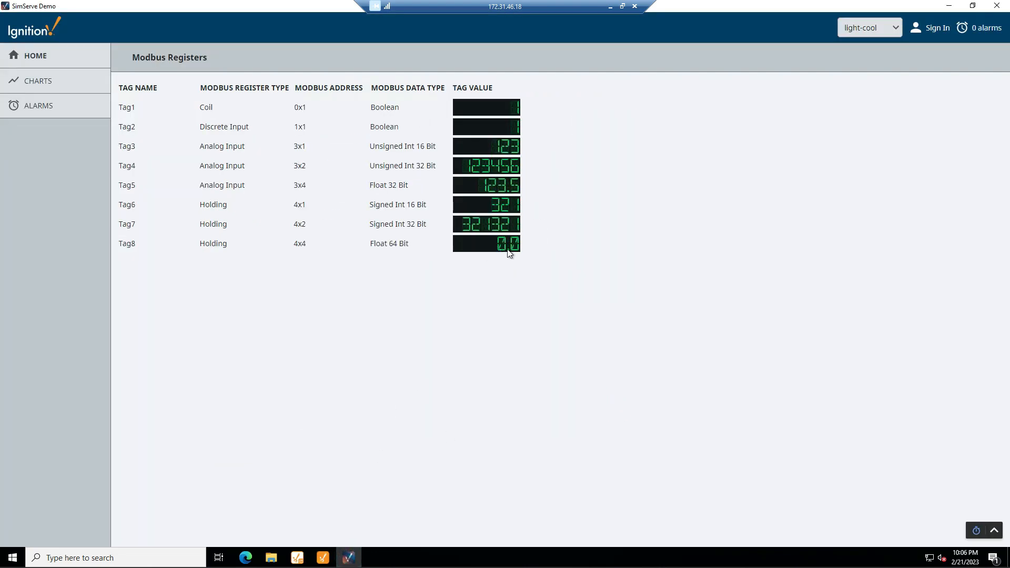
{"action": "left_click", "coordinate": [609, 7]}
{"action": "left_click", "coordinate": [245, 345]}
{"action": "left_click", "coordinate": [398, 317]}
{"action": "scroll", "coordinate": [392, 362], "scroll_direction": "down", "scroll_amount": 3}
{"action": "left_click", "coordinate": [388, 419]}
{"action": "left_click", "coordinate": [484, 318]}
{"action": "left_click", "coordinate": [478, 384]}
{"action": "double_click", "coordinate": [513, 317]}
{"action": "type", "text": "4"}
{"action": "left_click", "coordinate": [955, 317]}
- Set Tag8's value to 456.456 in SimServe and check Tag8 in the Perspective session
{"action": "double_click", "coordinate": [885, 317]}
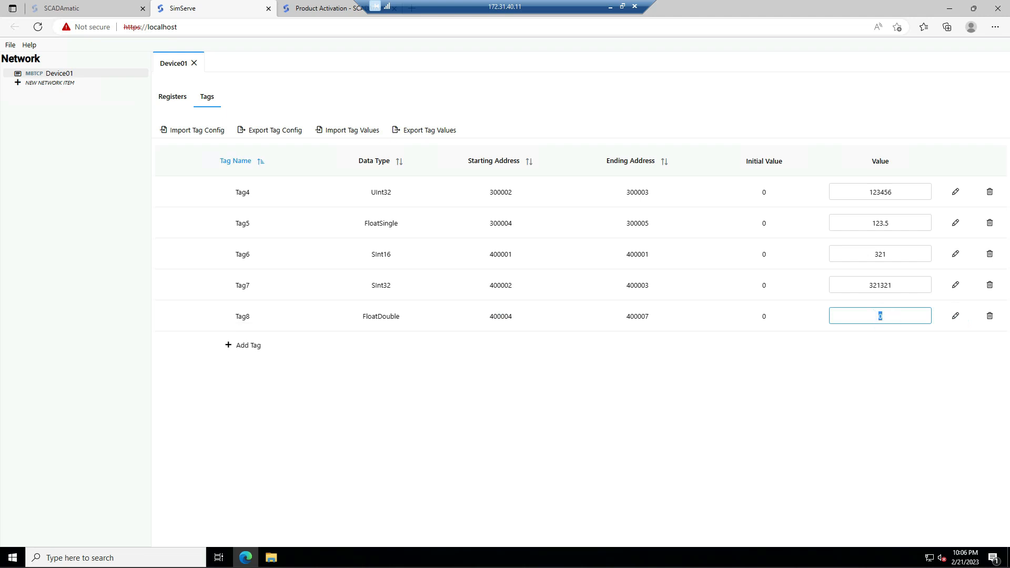
{"action": "type", "text": "456.456"}
{"action": "left_click", "coordinate": [865, 372]}
{"action": "mouse_move", "coordinate": [187, 562]}
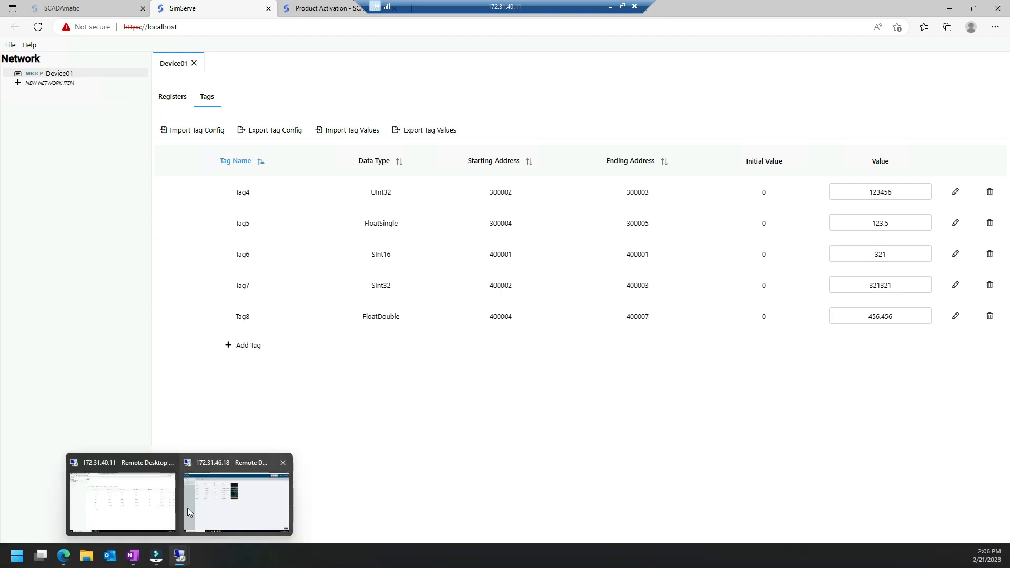
{"action": "left_click", "coordinate": [207, 507]}
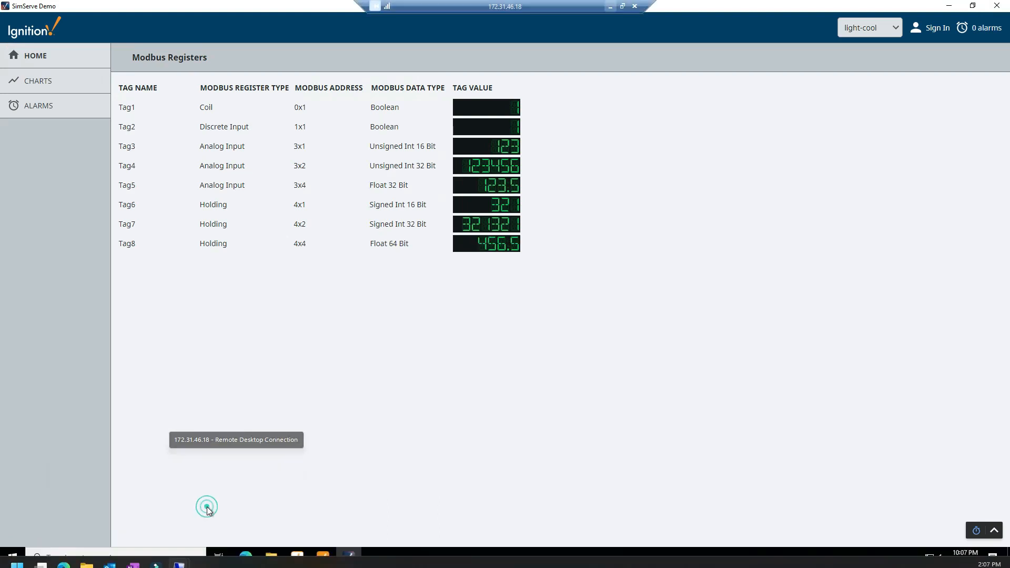